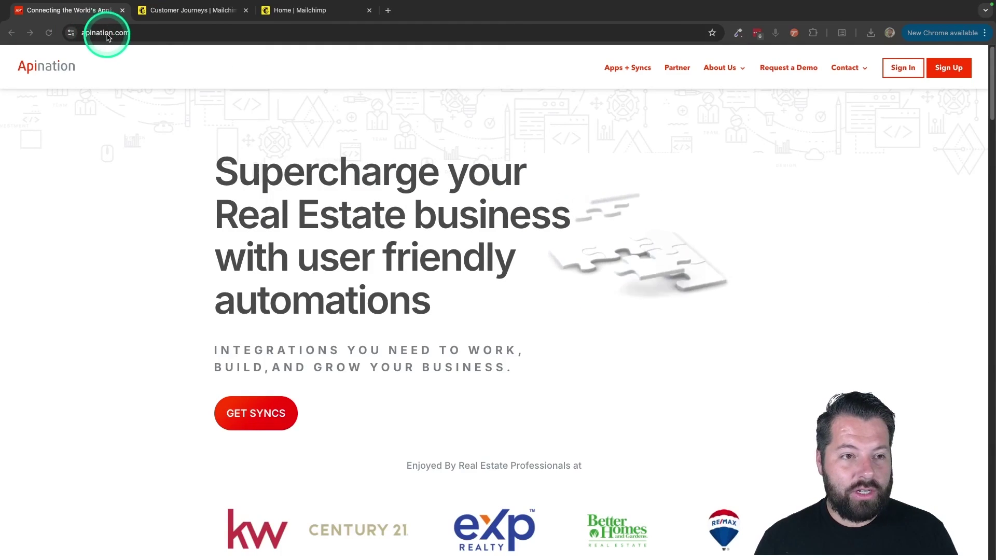
From GET SYNCS, switch the Create account dialog to the Sign in to your account form
{"action": "left_click", "coordinate": [263, 418]}
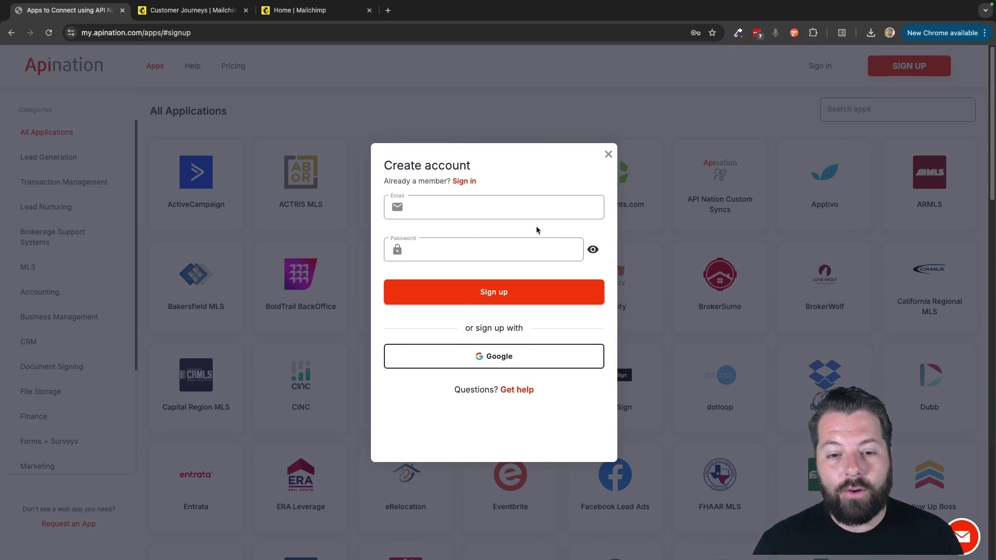
{"action": "left_click", "coordinate": [486, 229]}
{"action": "left_click", "coordinate": [486, 309]}
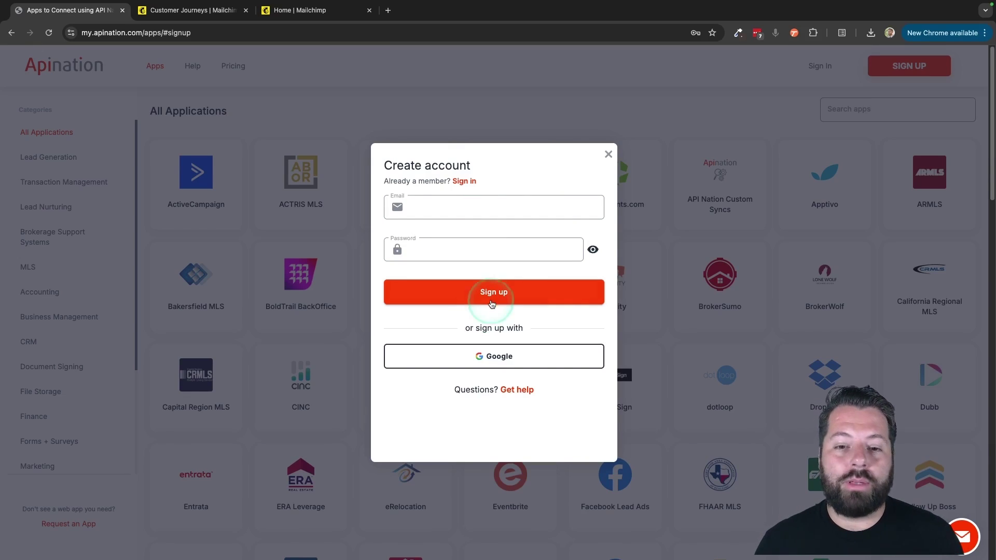
{"action": "left_click", "coordinate": [485, 293]}
{"action": "left_click", "coordinate": [482, 231]}
{"action": "left_click", "coordinate": [458, 267]}
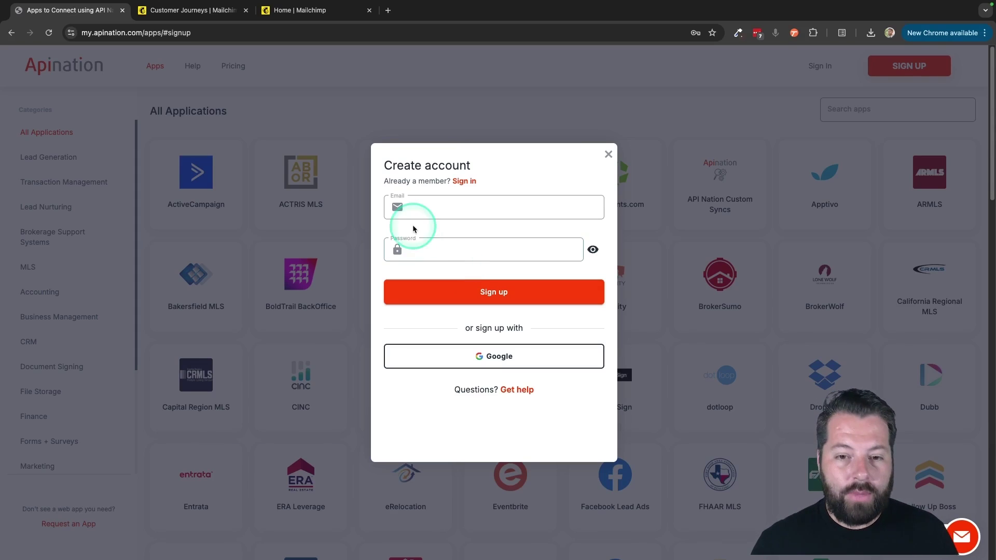
{"action": "left_click", "coordinate": [464, 181]}
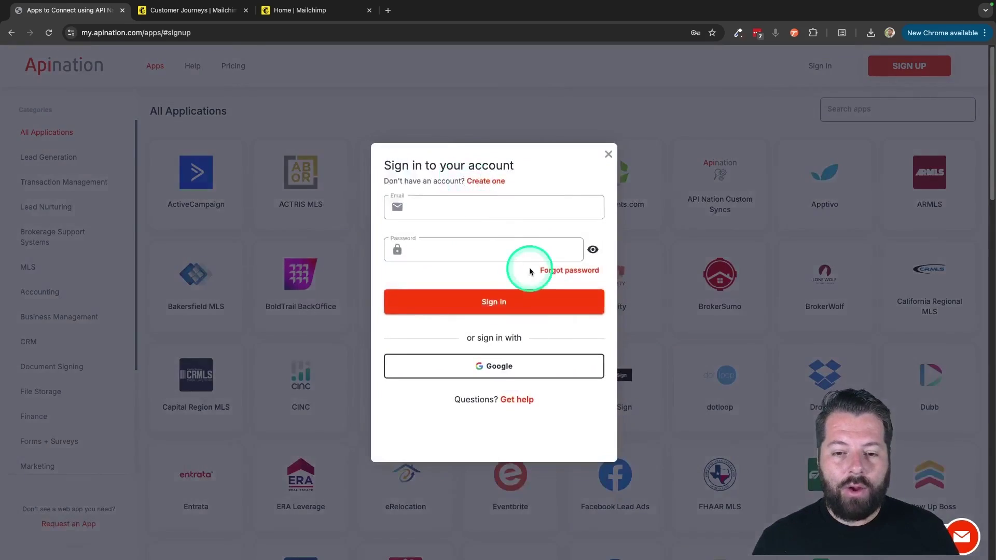
Sign in with Google and scroll the All Applications grid to find Mailchimp
{"action": "left_click", "coordinate": [492, 366]}
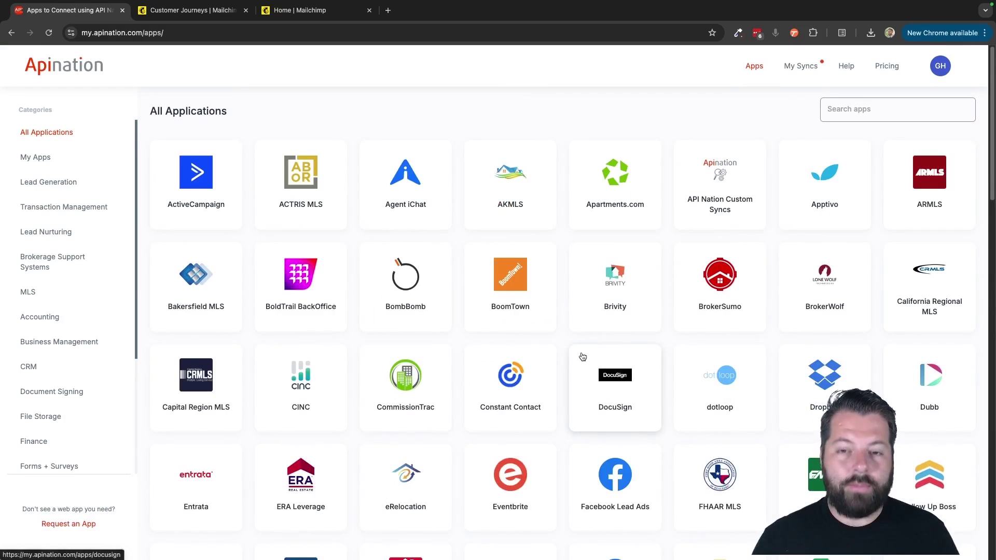
{"action": "scroll", "coordinate": [425, 374], "scroll_direction": "down", "scroll_amount": 3}
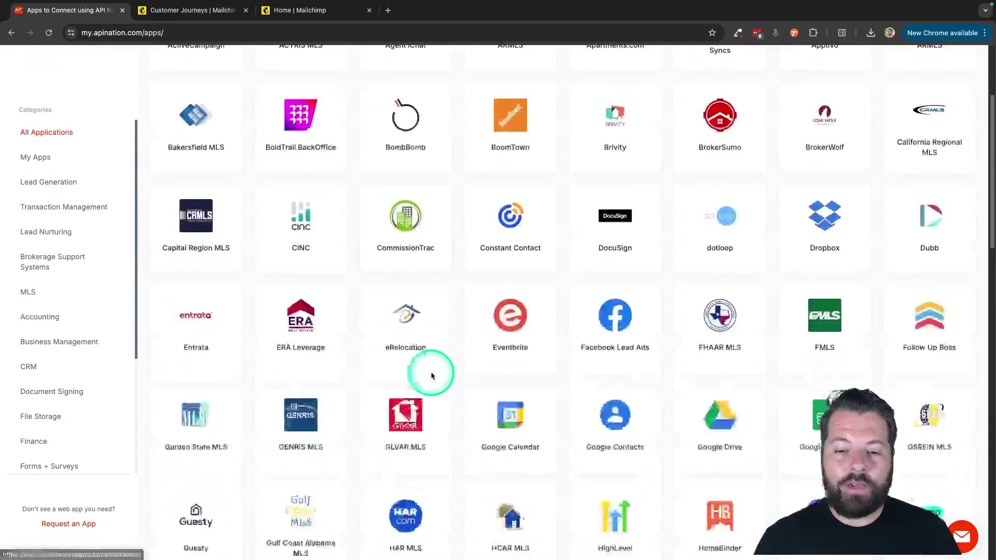
{"action": "scroll", "coordinate": [431, 375], "scroll_direction": "down", "scroll_amount": 6}
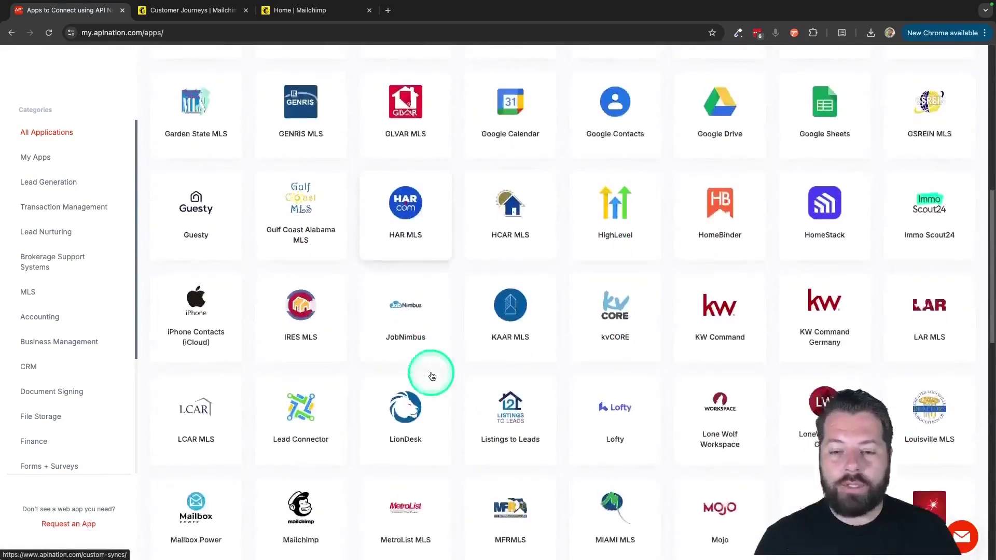
{"action": "scroll", "coordinate": [430, 372], "scroll_direction": "down", "scroll_amount": 3}
{"action": "scroll", "coordinate": [576, 407], "scroll_direction": "down", "scroll_amount": 2}
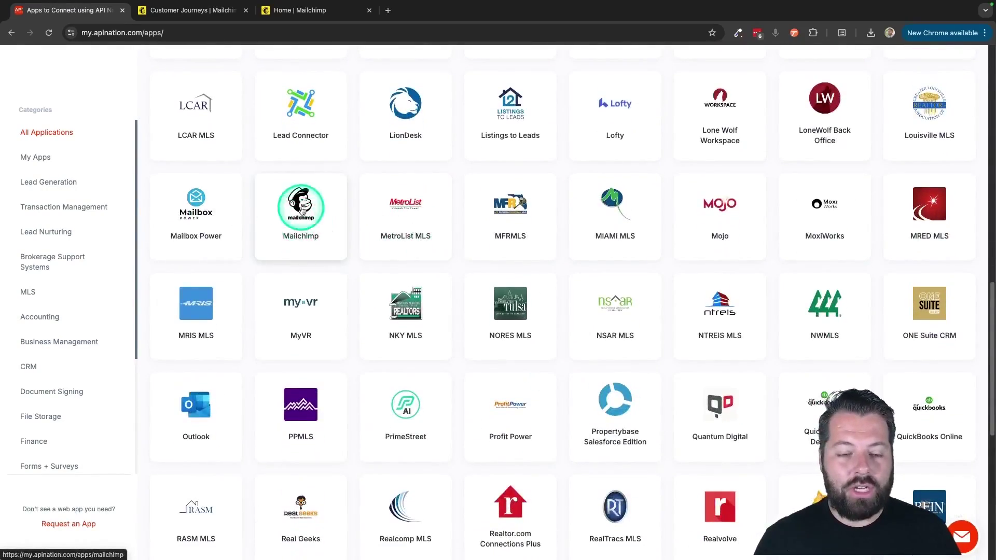
Open the Mailchimp app page and look through its list of apps to sync
{"action": "left_click", "coordinate": [303, 211]}
{"action": "scroll", "coordinate": [464, 348], "scroll_direction": "down", "scroll_amount": 5}
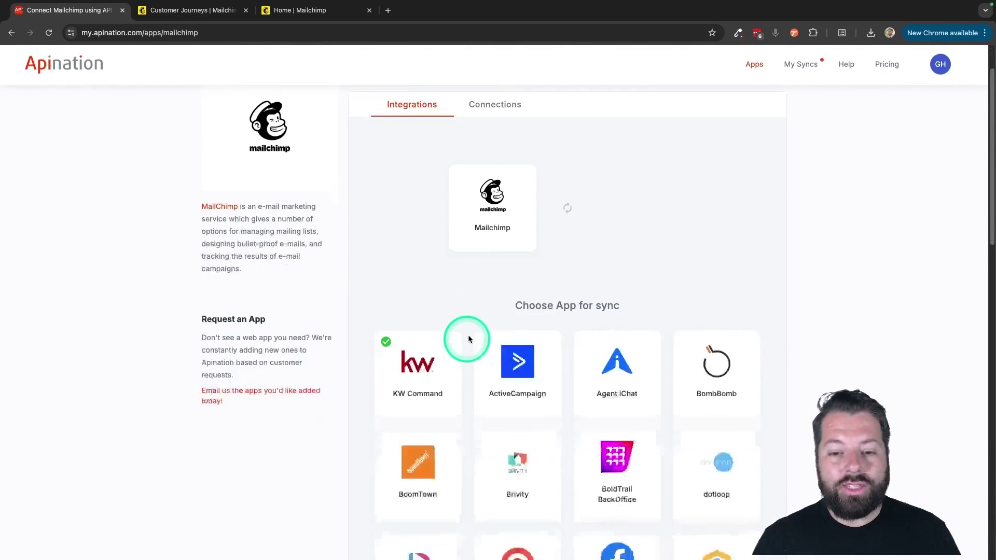
{"action": "scroll", "coordinate": [574, 416], "scroll_direction": "down", "scroll_amount": 8}
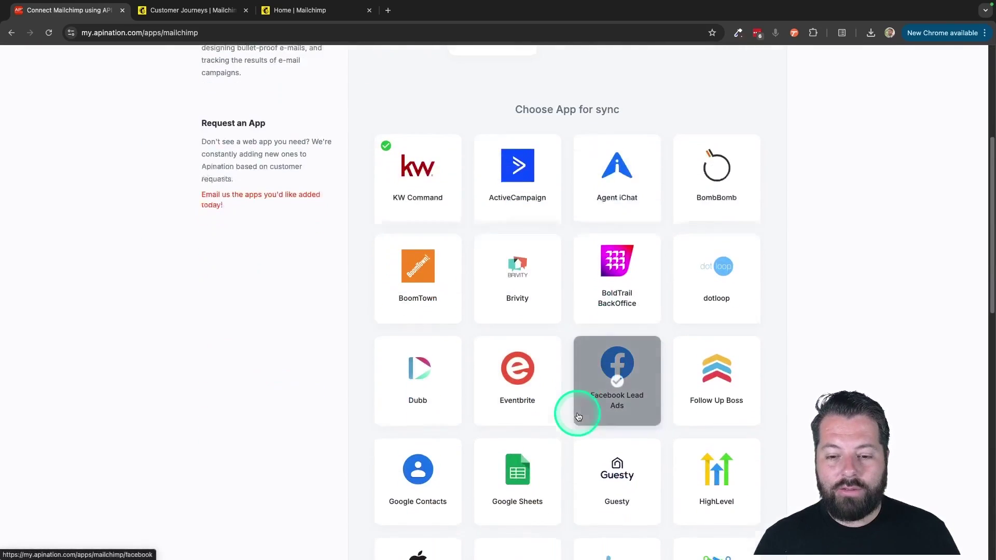
{"action": "scroll", "coordinate": [578, 416], "scroll_direction": "down", "scroll_amount": 5}
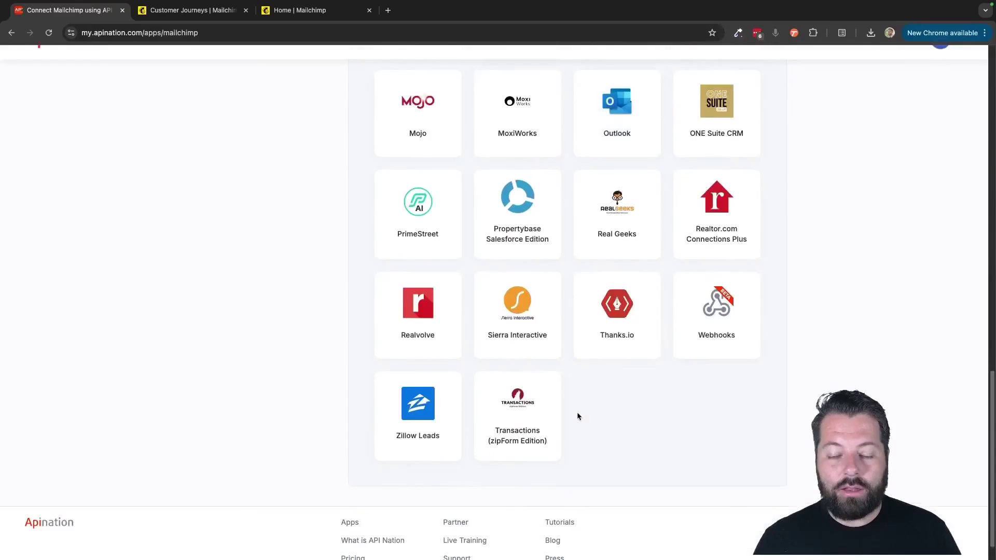
{"action": "scroll", "coordinate": [578, 417], "scroll_direction": "up", "scroll_amount": 7}
{"action": "scroll", "coordinate": [577, 416], "scroll_direction": "up", "scroll_amount": 11}
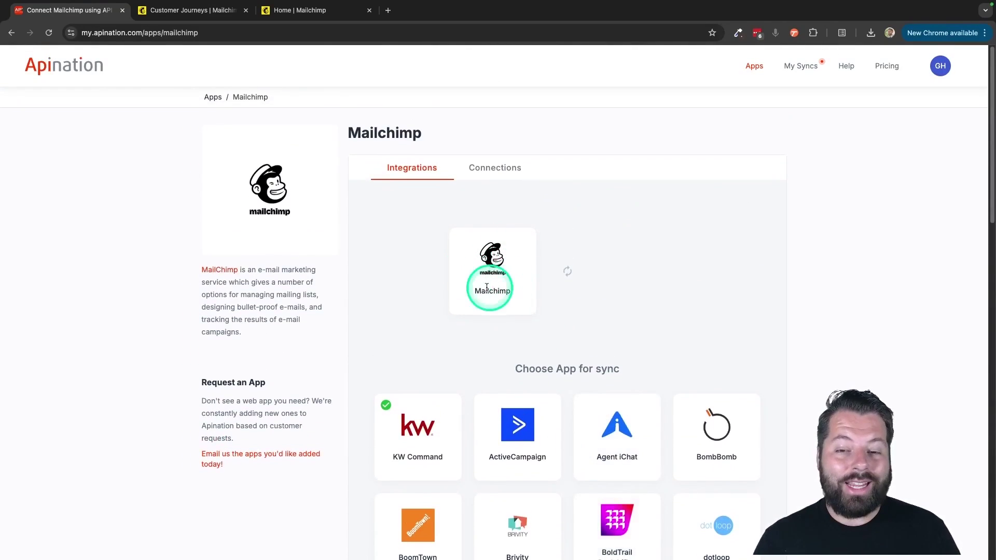
Add a Mailchimp account connection named after the account owner, then go to the API key field
{"action": "left_click", "coordinate": [486, 171]}
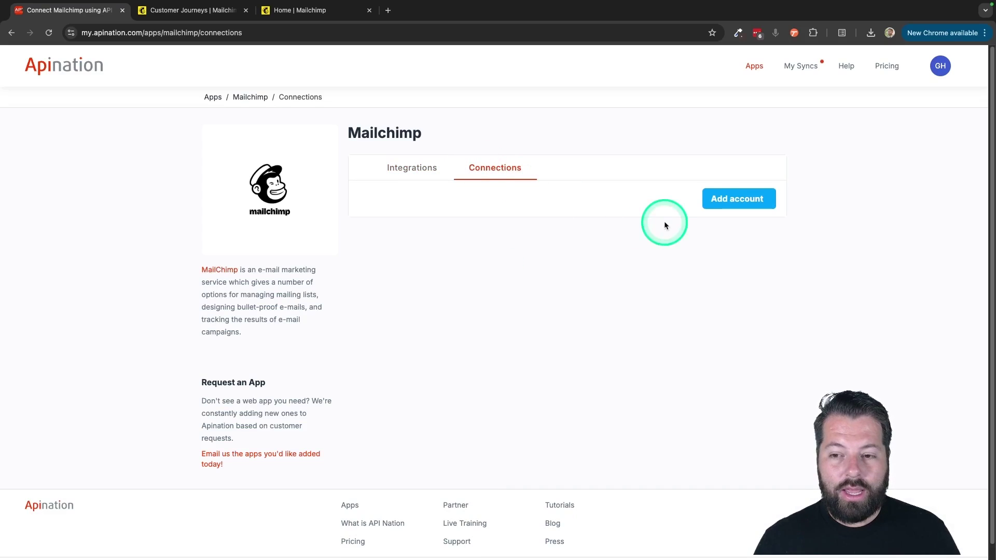
{"action": "left_click", "coordinate": [725, 201]}
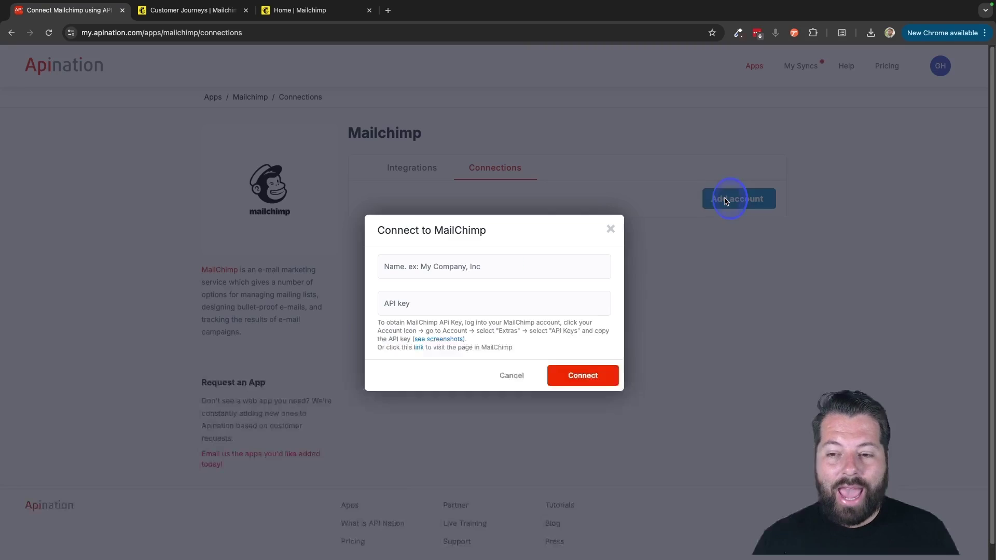
{"action": "left_click", "coordinate": [392, 267]}
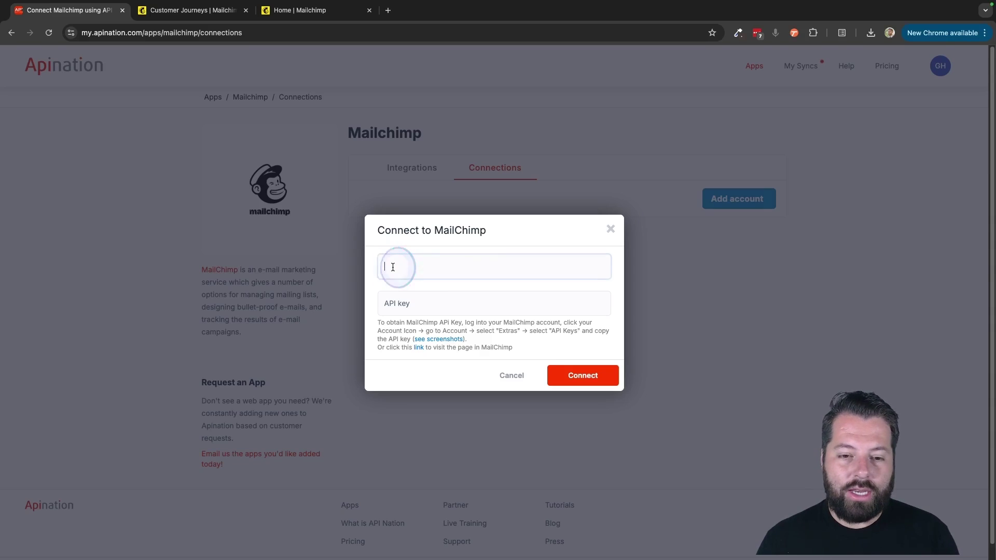
{"action": "type", "text": "Gabe Co"}
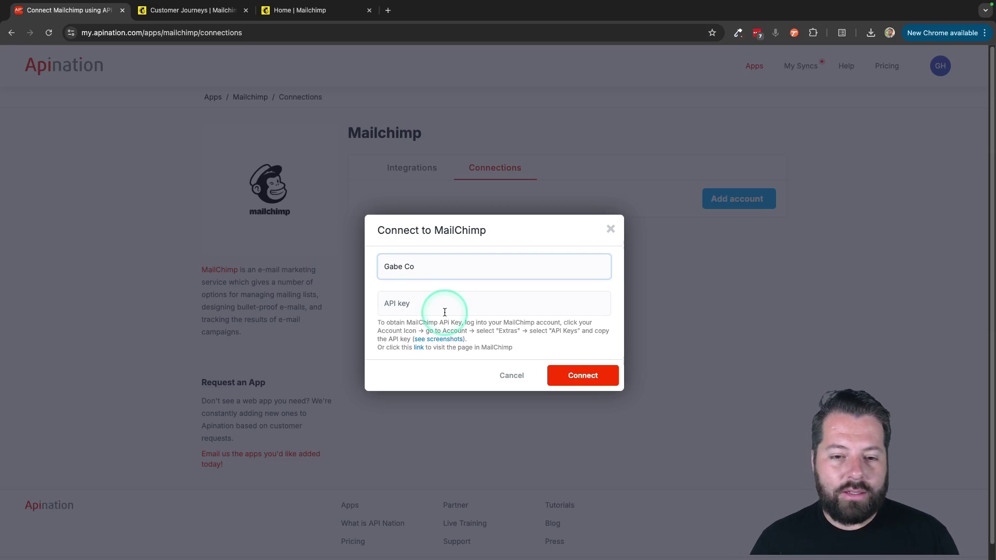
{"action": "left_click_drag", "start_coordinate": [384, 266], "coordinate": [439, 266]}
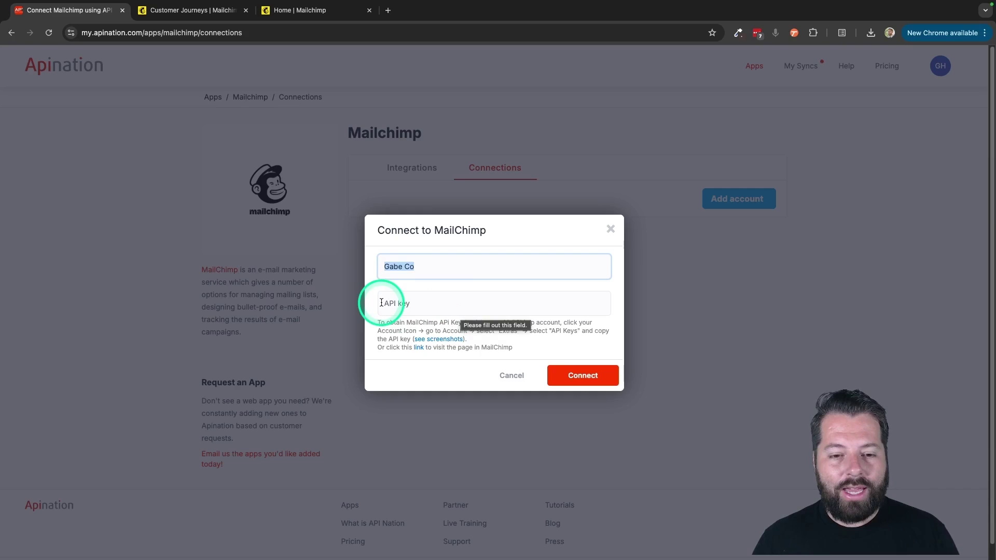
{"action": "left_click", "coordinate": [400, 303]}
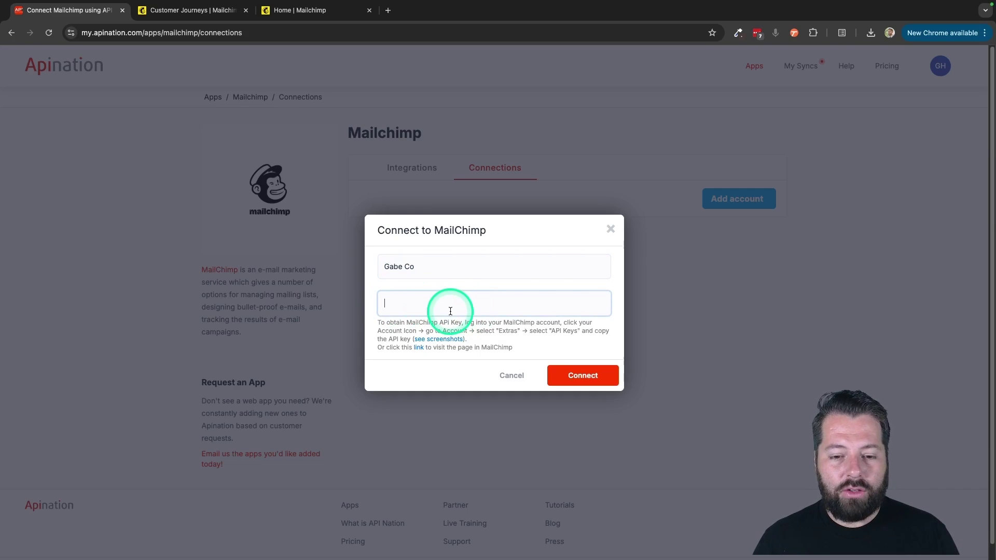
In Mailchimp, go from the account profile's extras to the API keys page
{"action": "left_click", "coordinate": [311, 9]}
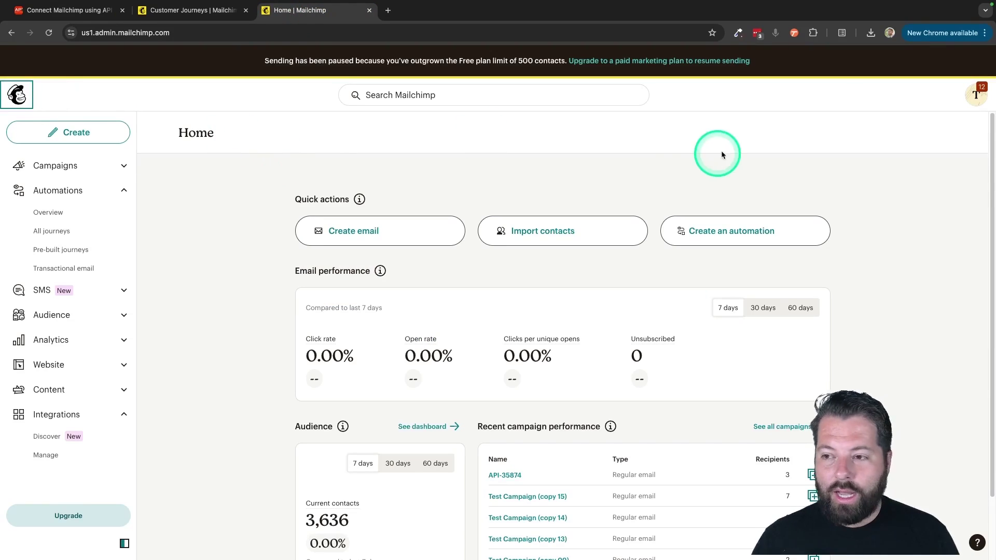
{"action": "left_click", "coordinate": [976, 96]}
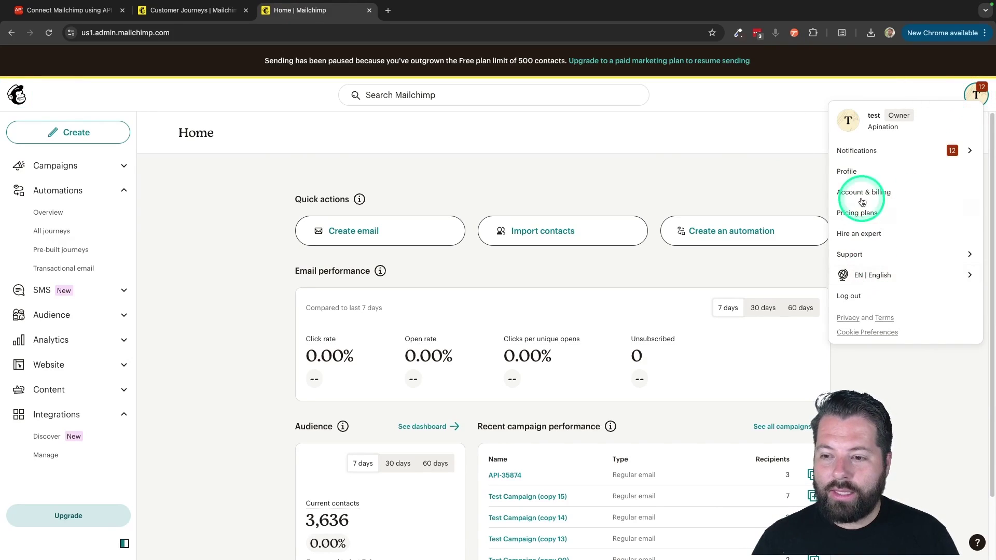
{"action": "left_click", "coordinate": [855, 176]}
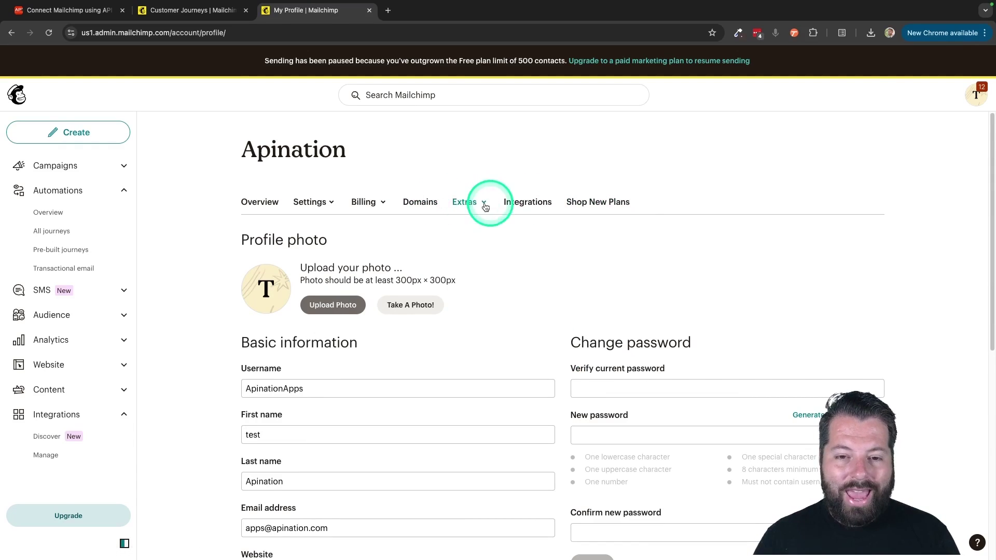
{"action": "left_click", "coordinate": [473, 206]}
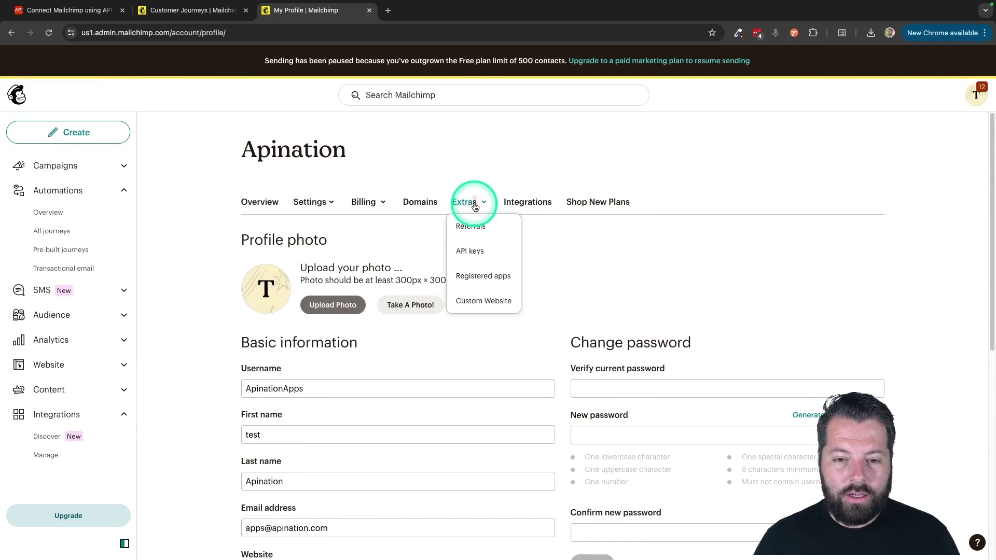
{"action": "left_click", "coordinate": [474, 254]}
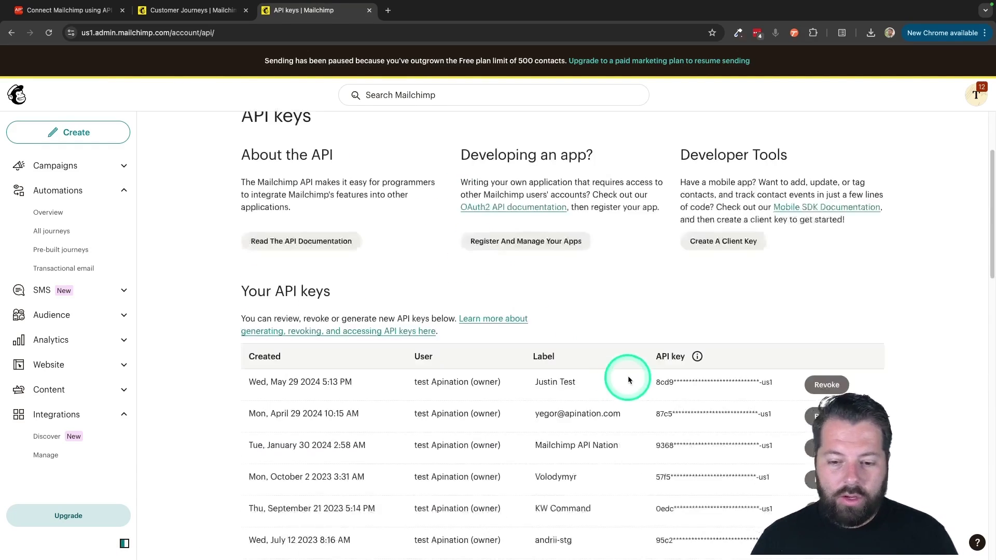
{"action": "scroll", "coordinate": [615, 500], "scroll_direction": "down", "scroll_amount": 4}
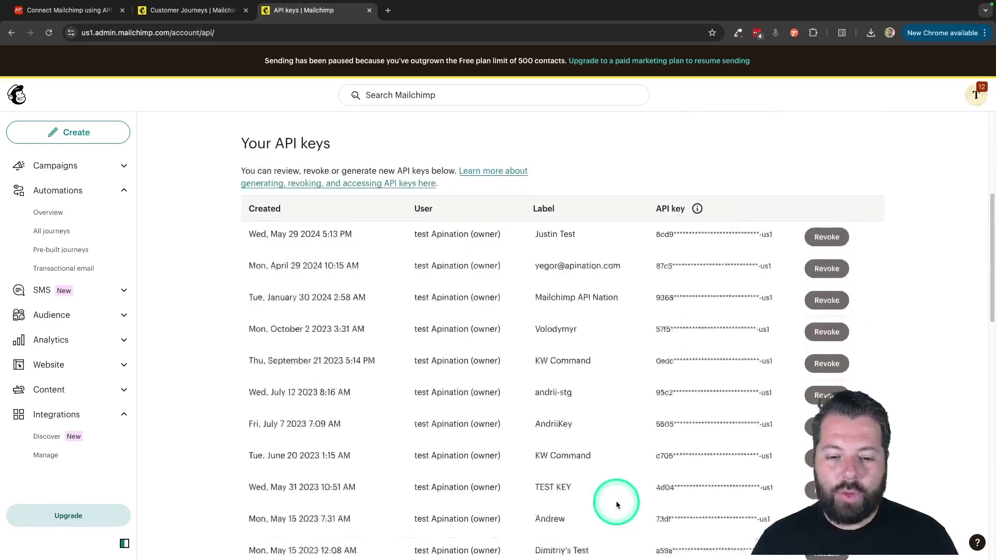
{"action": "scroll", "coordinate": [639, 345], "scroll_direction": "down", "scroll_amount": 10}
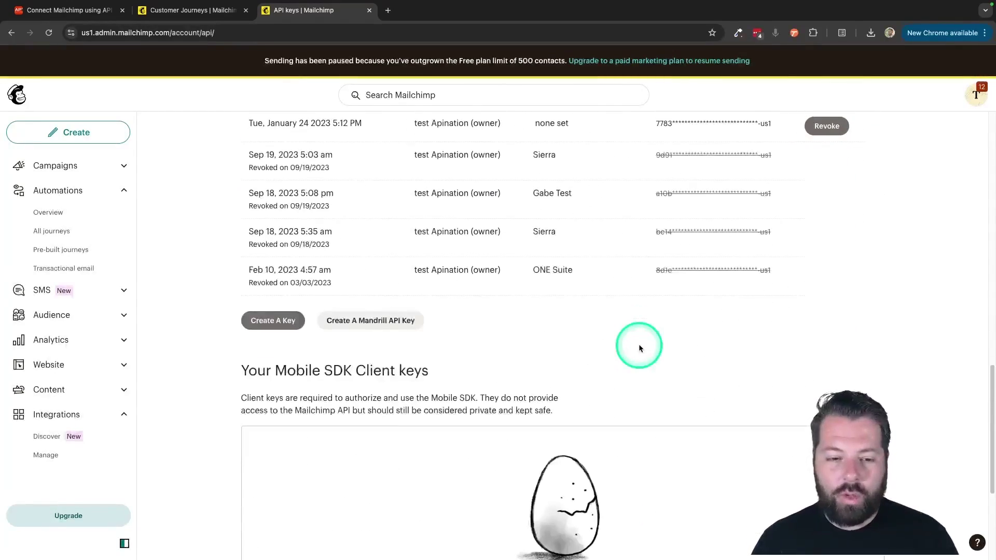
Generate a new API key named 'Co Key' and copy it to the clipboard
{"action": "left_click", "coordinate": [265, 324]}
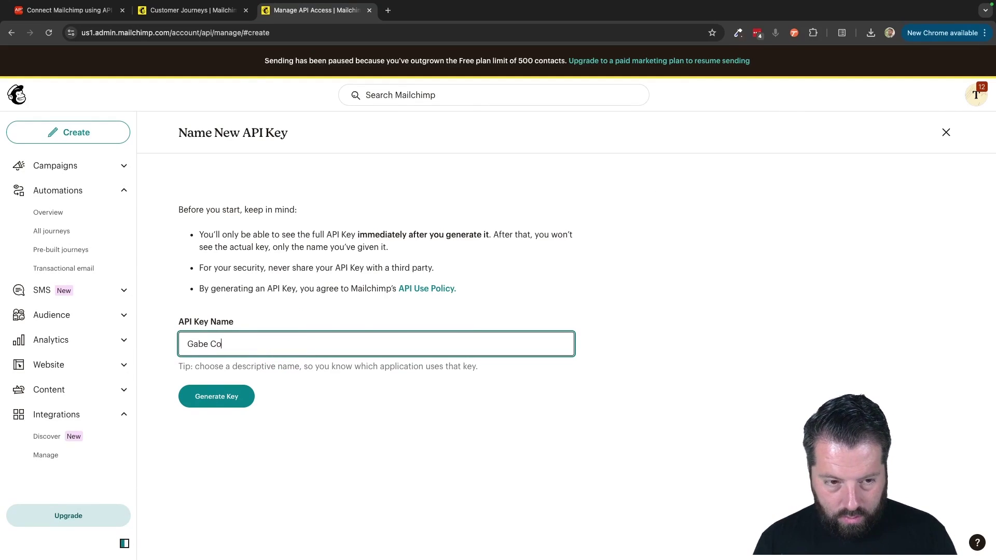
{"action": "type", "text": "Co Key"}
{"action": "left_click", "coordinate": [222, 400]}
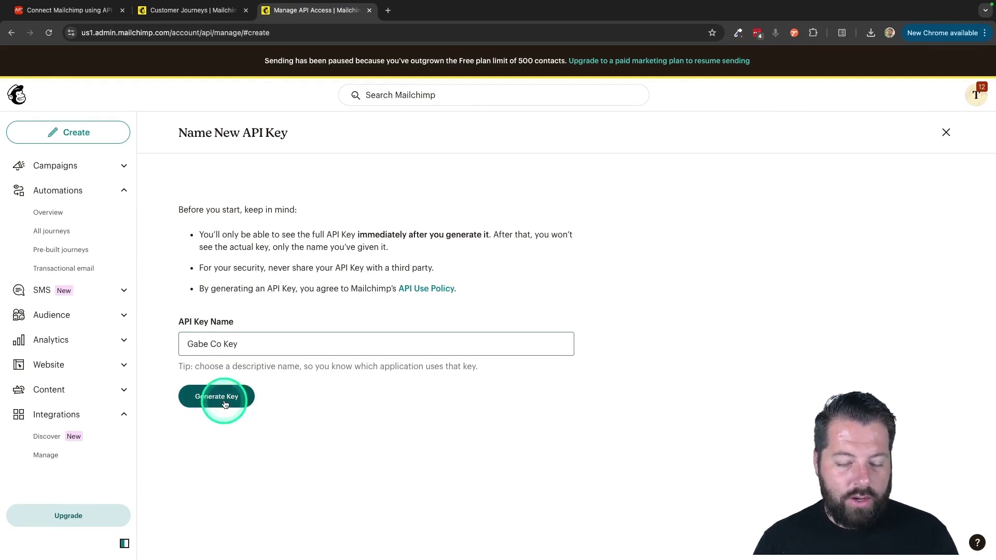
{"action": "left_click", "coordinate": [245, 293]}
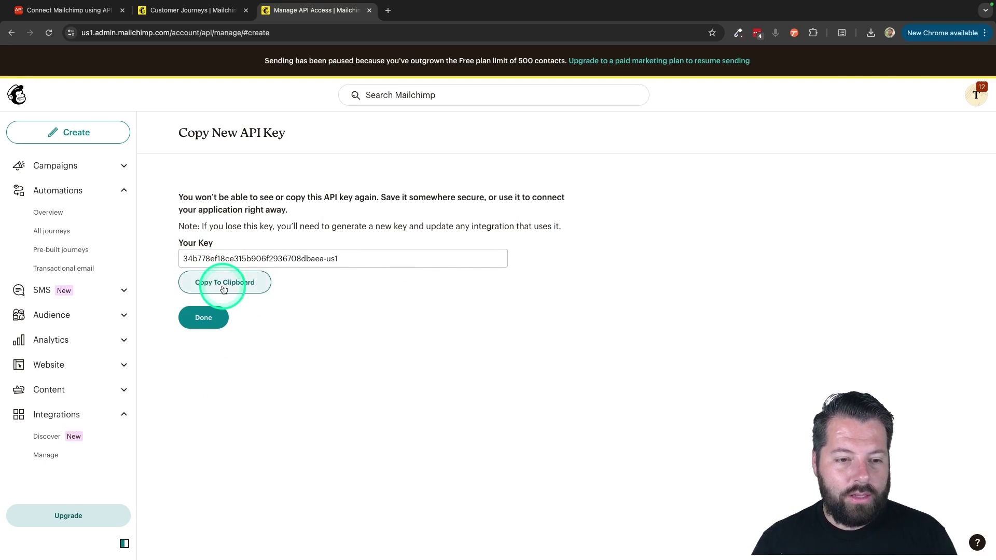
{"action": "left_click", "coordinate": [228, 283]}
Paste the copied API key into Apination's Connect to MailChimp dialog and connect the account
{"action": "left_click", "coordinate": [89, 10]}
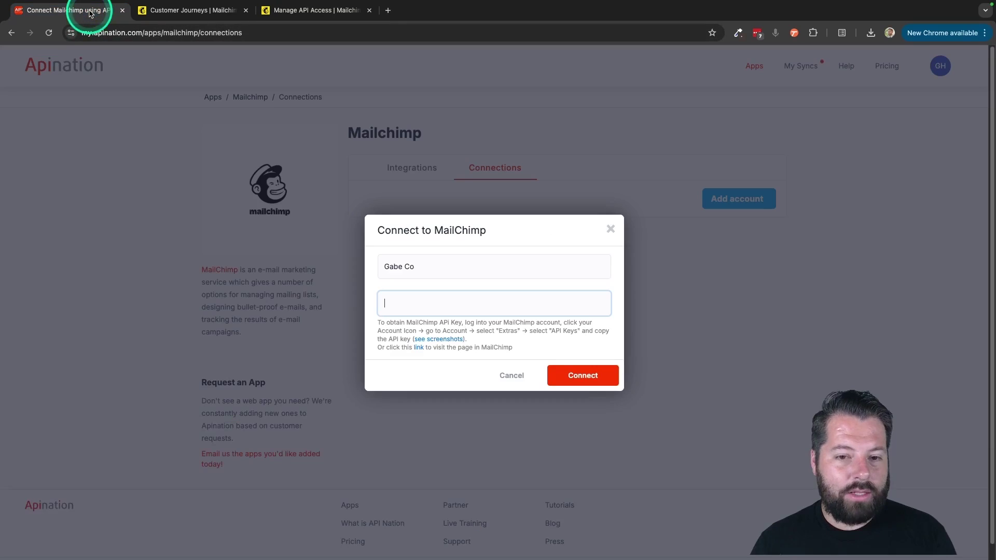
{"action": "left_click", "coordinate": [322, 275]}
{"action": "left_click", "coordinate": [432, 305]}
{"action": "key", "text": "ctrl+v"}
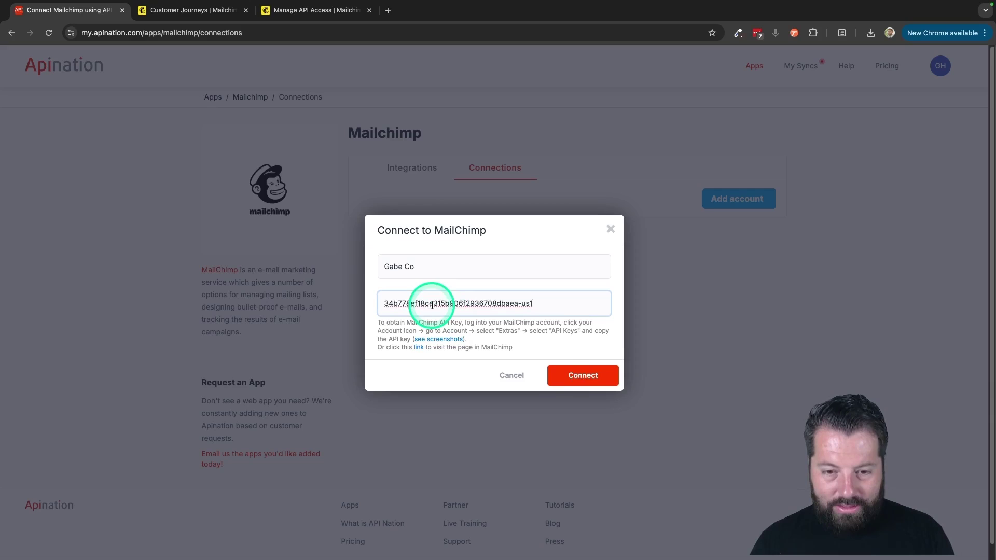
{"action": "left_click", "coordinate": [574, 378]}
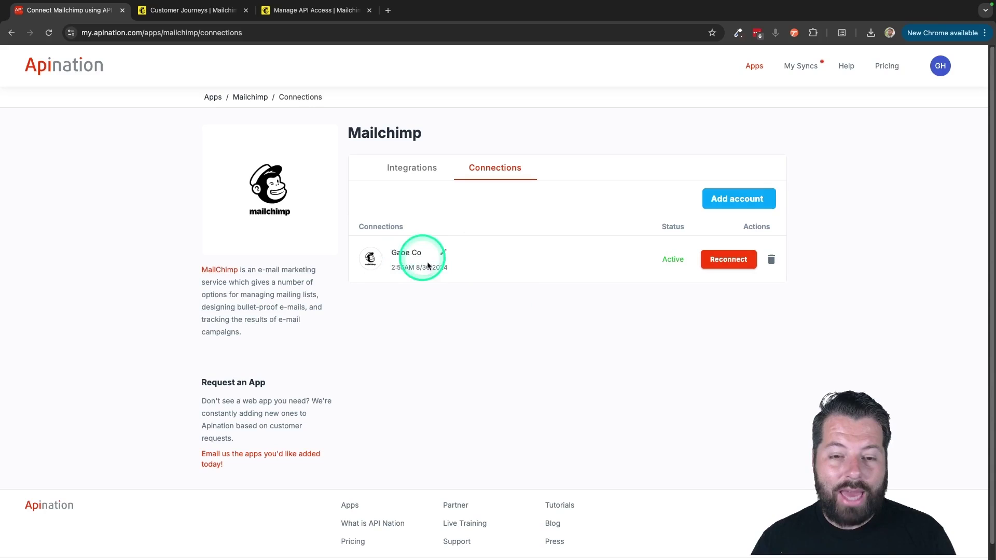
Choose Google Contacts on the Integrations tab and activate its Mailchimp subscribers sync
{"action": "left_click", "coordinate": [411, 169]}
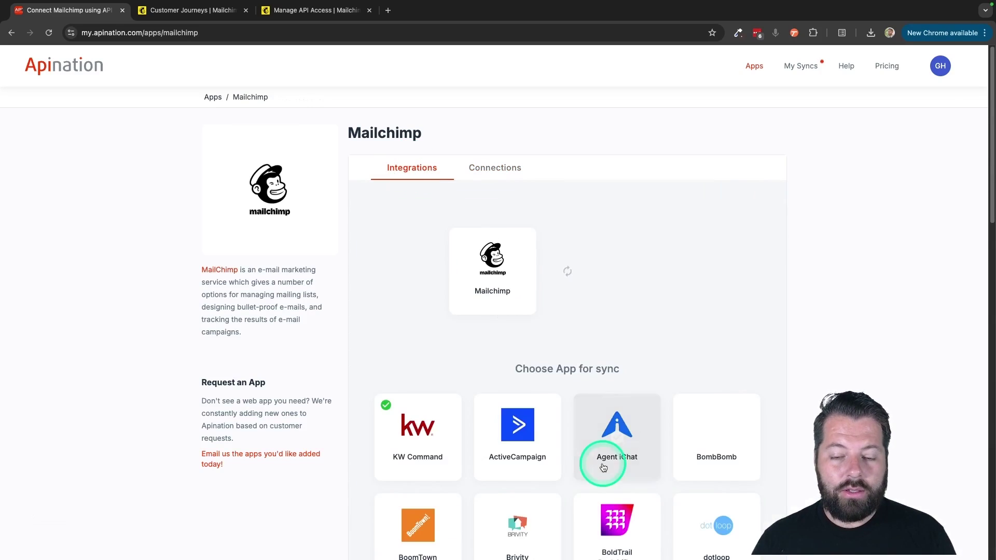
{"action": "scroll", "coordinate": [630, 273], "scroll_direction": "down", "scroll_amount": 8}
{"action": "scroll", "coordinate": [632, 278], "scroll_direction": "down", "scroll_amount": 2}
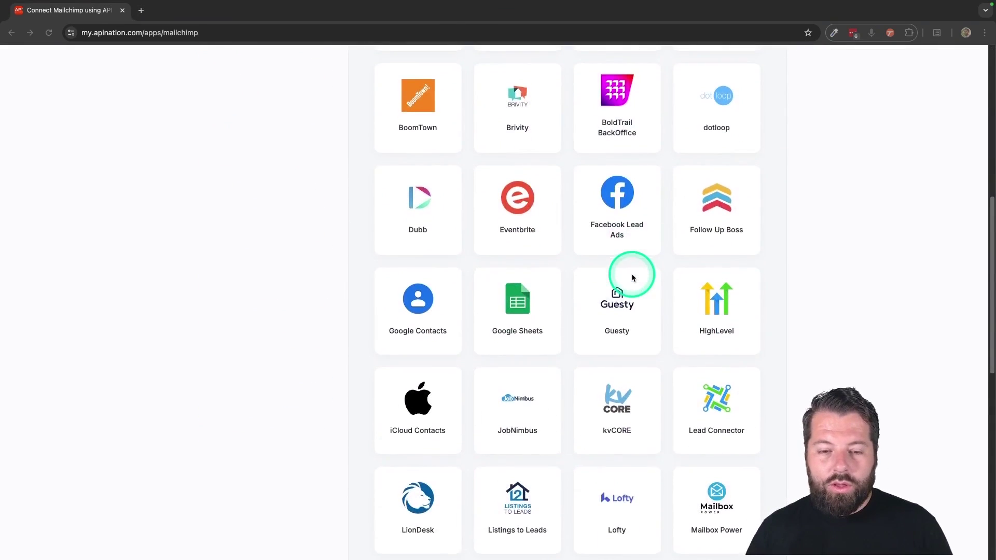
{"action": "left_click", "coordinate": [424, 263]}
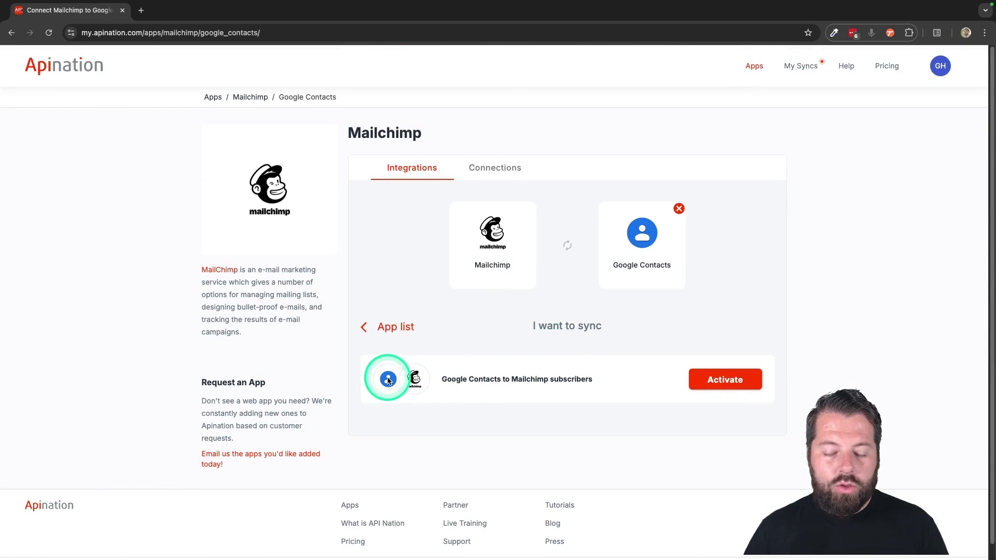
{"action": "left_click", "coordinate": [731, 379]}
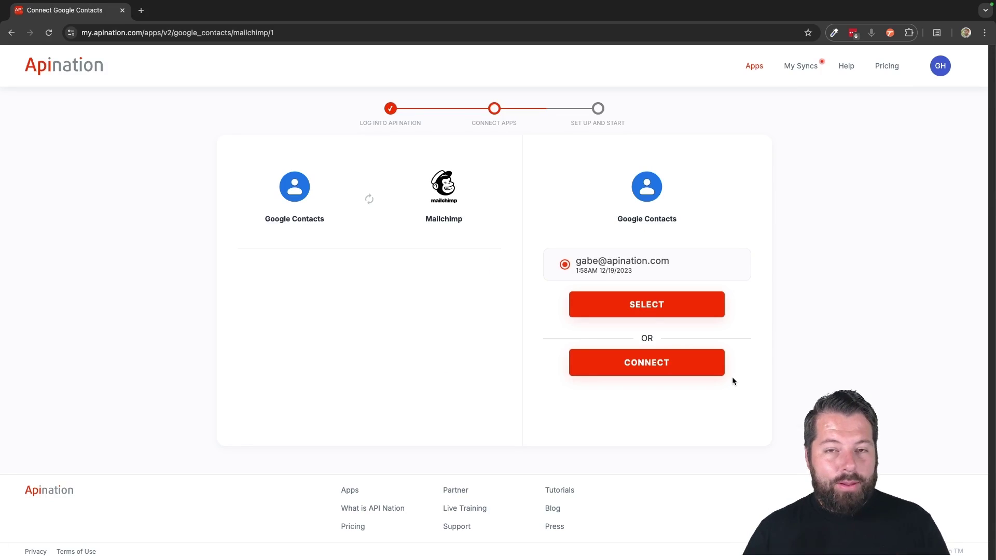
Select the existing Google Contacts account and the connected Mailchimp account for the sync
{"action": "left_click", "coordinate": [667, 308]}
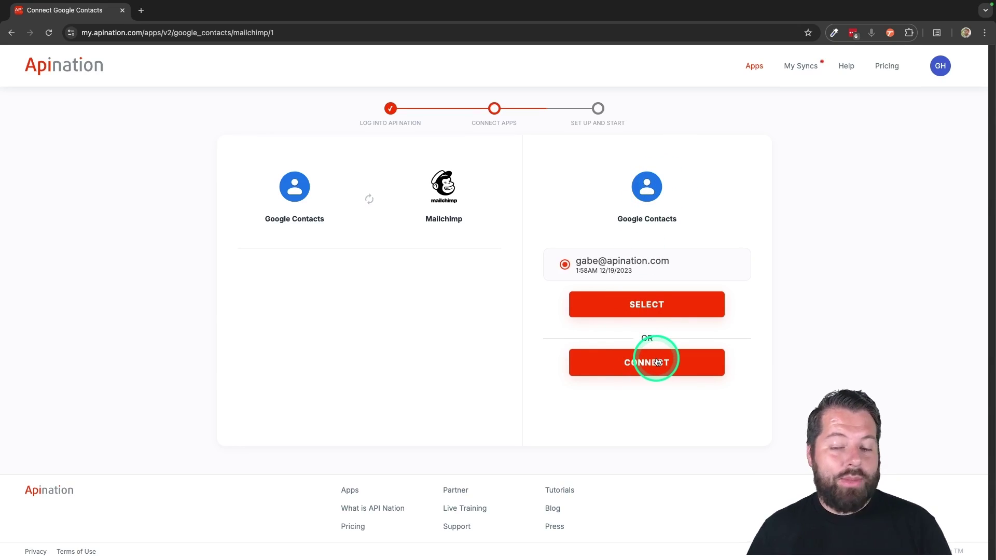
{"action": "left_click", "coordinate": [646, 310]}
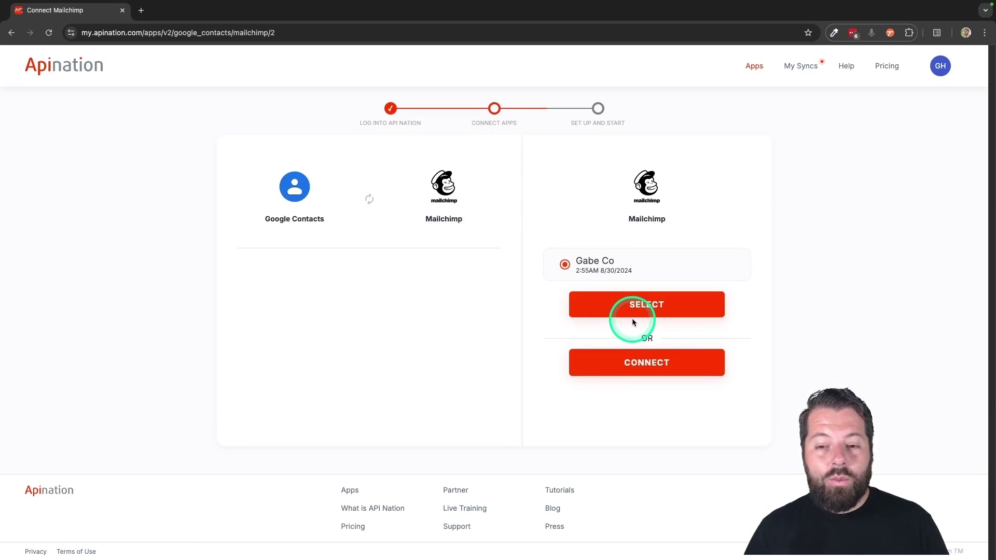
{"action": "left_click", "coordinate": [605, 314]}
{"action": "scroll", "coordinate": [263, 315], "scroll_direction": "down", "scroll_amount": 2}
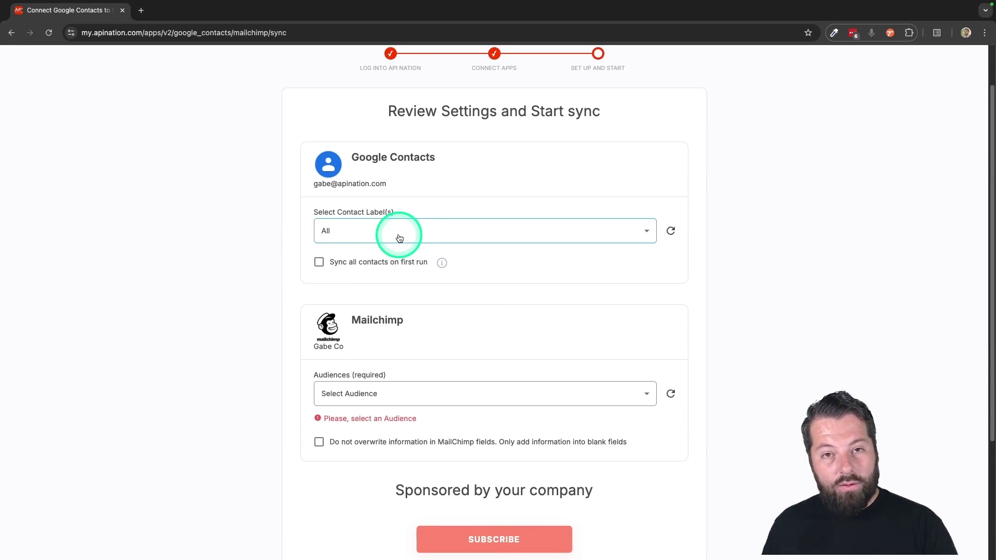
Restrict the contact labels to Buyers only
{"action": "left_click", "coordinate": [569, 227]}
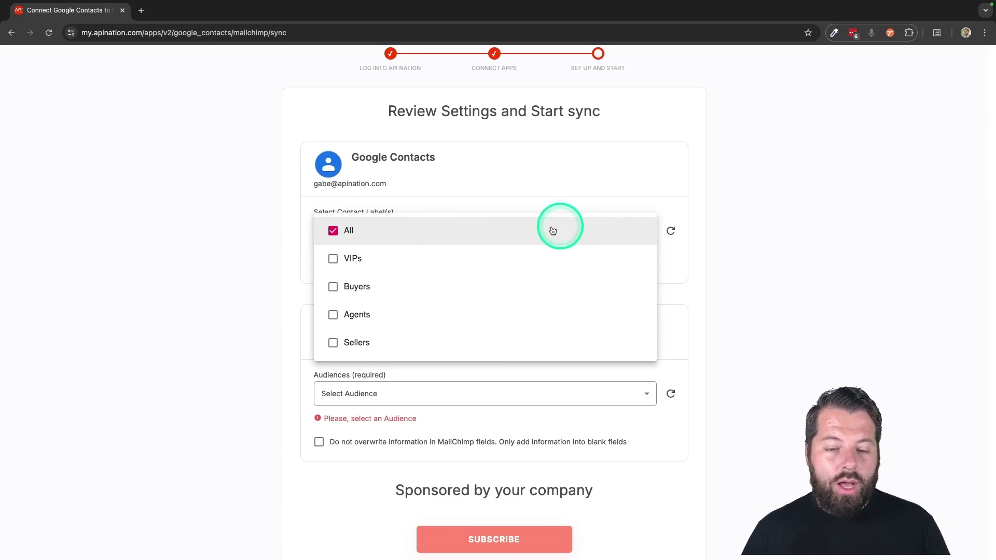
{"action": "left_click", "coordinate": [332, 288]}
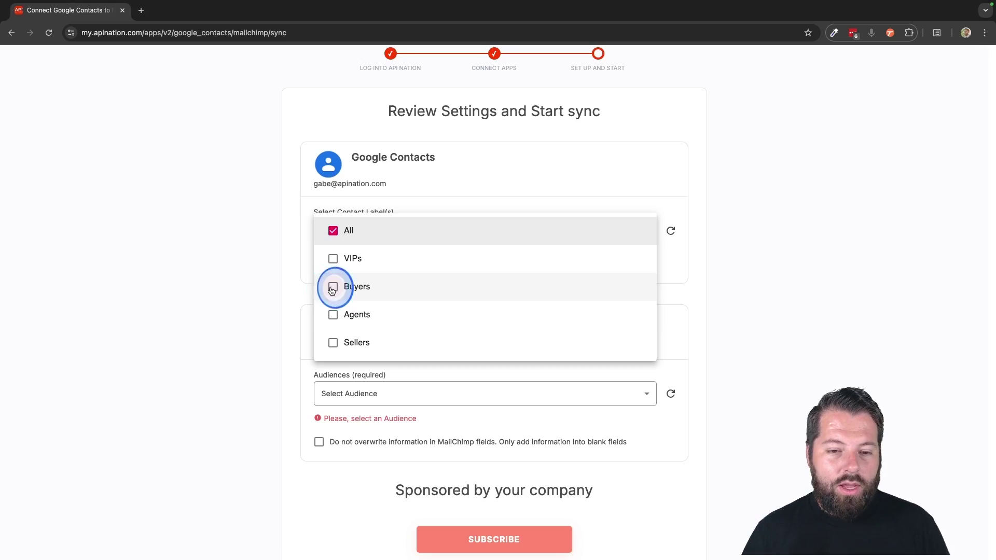
{"action": "left_click", "coordinate": [279, 245]}
Choose the Real Estate Clients audience and create the sync with Subscribe
{"action": "scroll", "coordinate": [274, 322], "scroll_direction": "down", "scroll_amount": 3}
{"action": "left_click", "coordinate": [345, 317]}
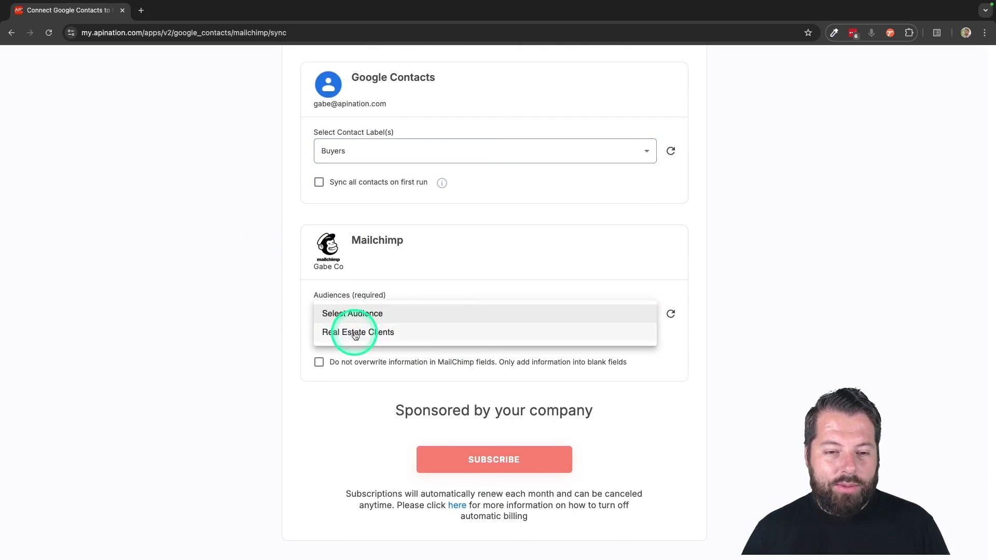
{"action": "left_click", "coordinate": [356, 333]}
{"action": "left_click", "coordinate": [462, 442]}
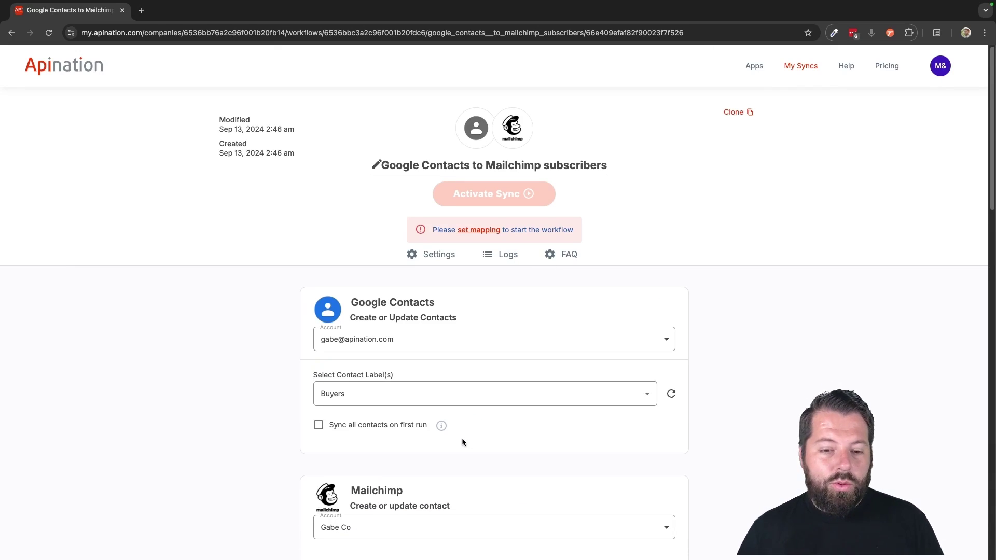
Enter Buyers as the value of the Tags mapping field
{"action": "scroll", "coordinate": [461, 442], "scroll_direction": "down", "scroll_amount": 7}
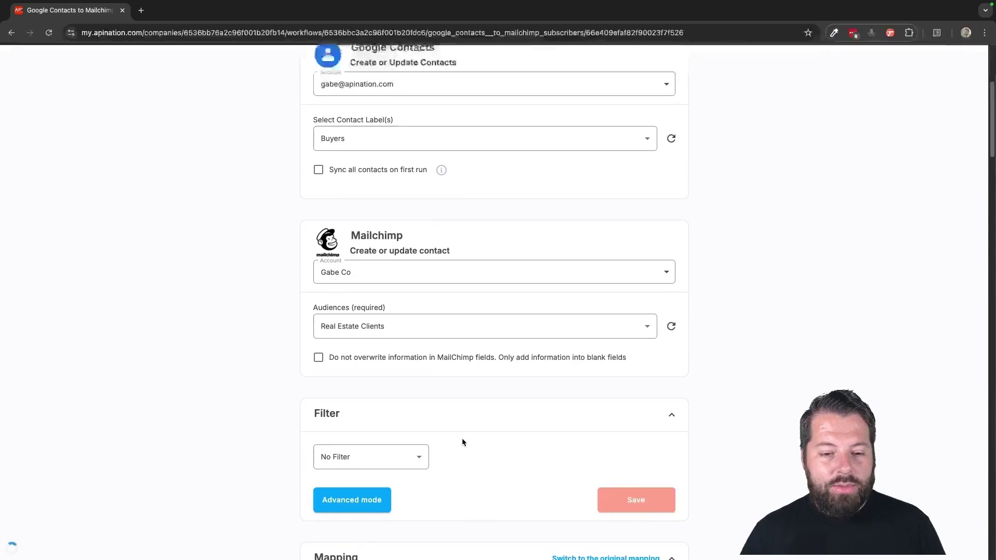
{"action": "scroll", "coordinate": [461, 441], "scroll_direction": "down", "scroll_amount": 4}
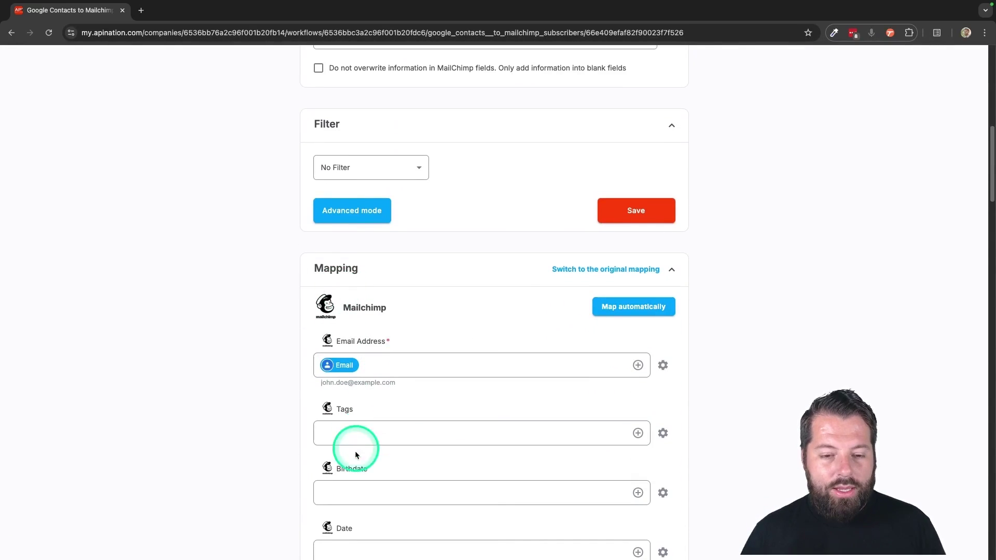
{"action": "left_click", "coordinate": [351, 438]}
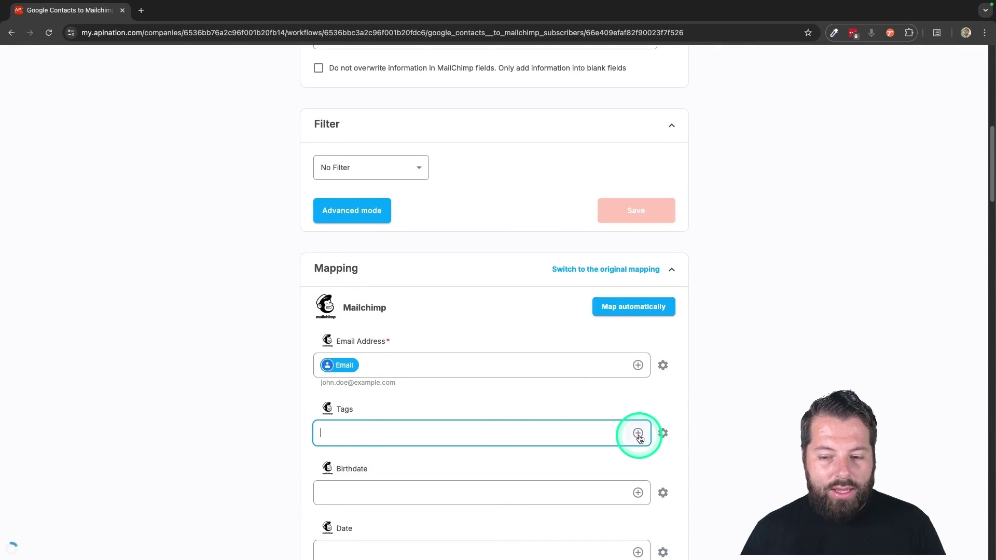
{"action": "type", "text": "Buyer"}
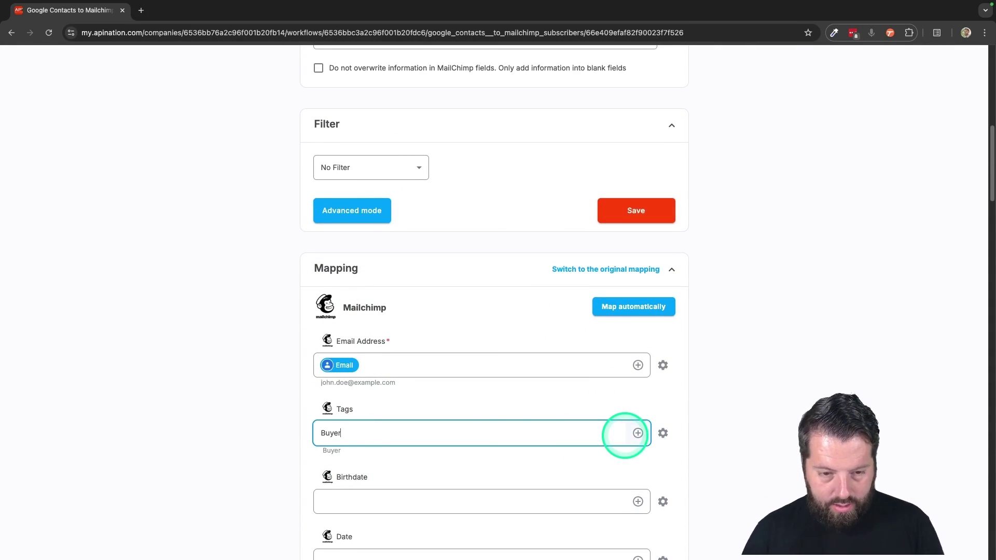
{"action": "type", "text": "s"}
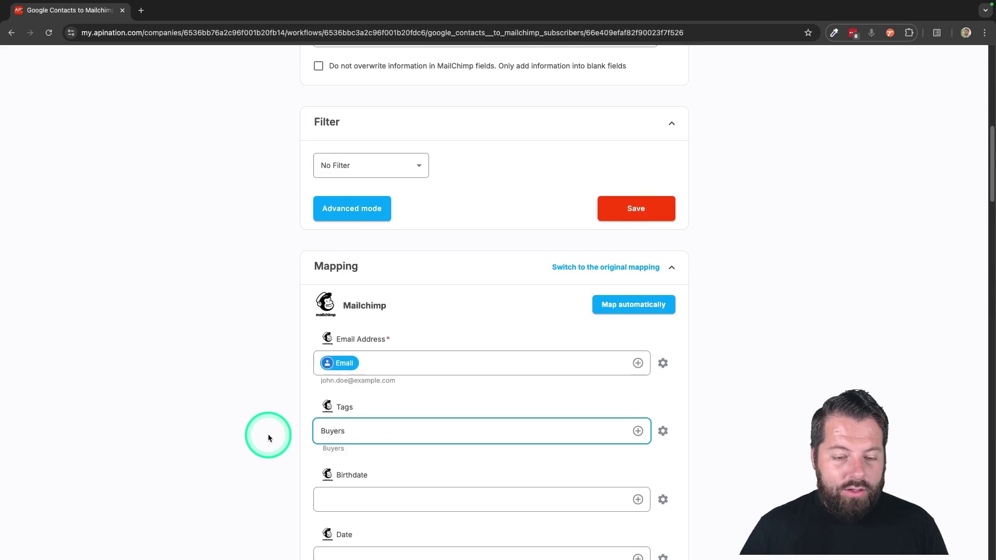
Check the Neighborhood field options and close the list without choosing one
{"action": "scroll", "coordinate": [267, 435], "scroll_direction": "down", "scroll_amount": 3}
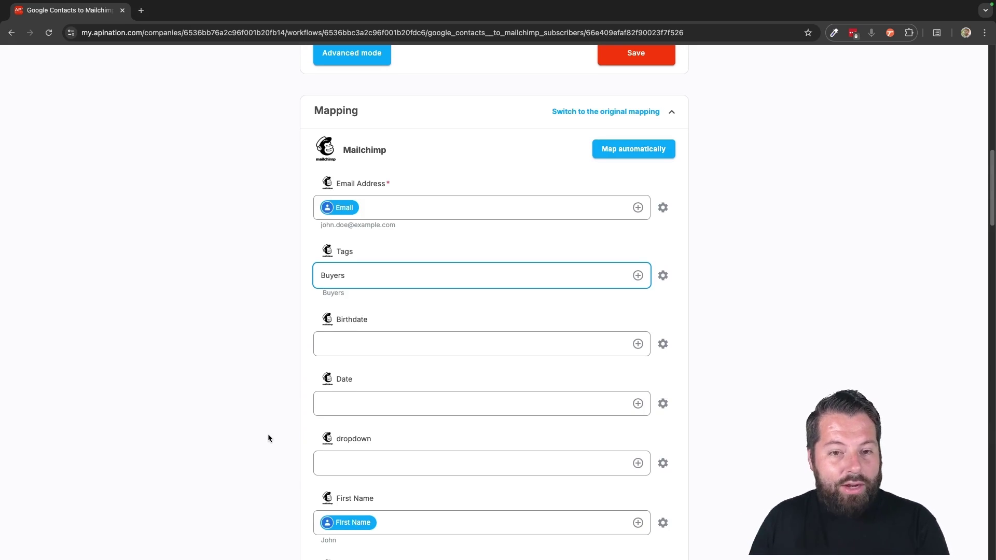
{"action": "scroll", "coordinate": [268, 438], "scroll_direction": "down", "scroll_amount": 5}
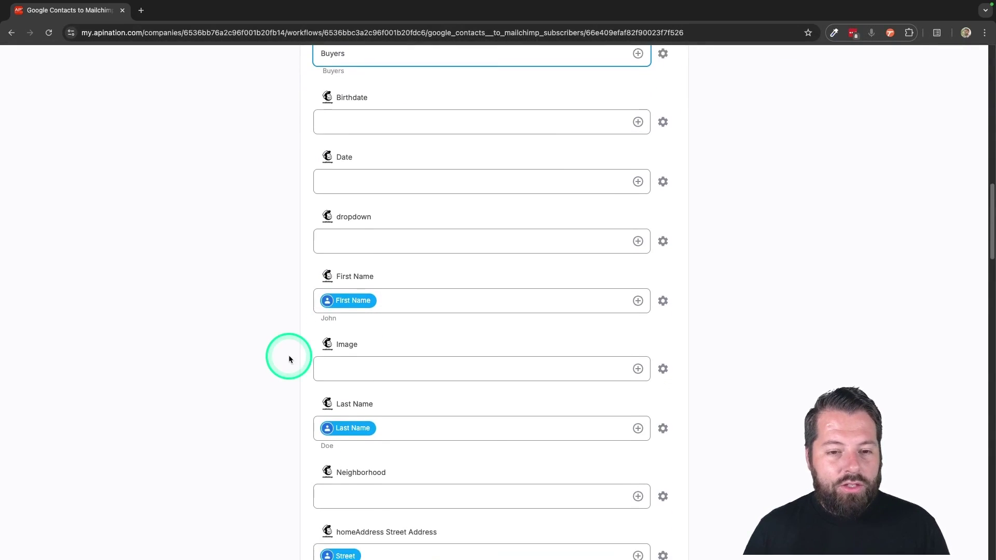
{"action": "left_click", "coordinate": [637, 495]}
{"action": "scroll", "coordinate": [466, 434], "scroll_direction": "down", "scroll_amount": 3}
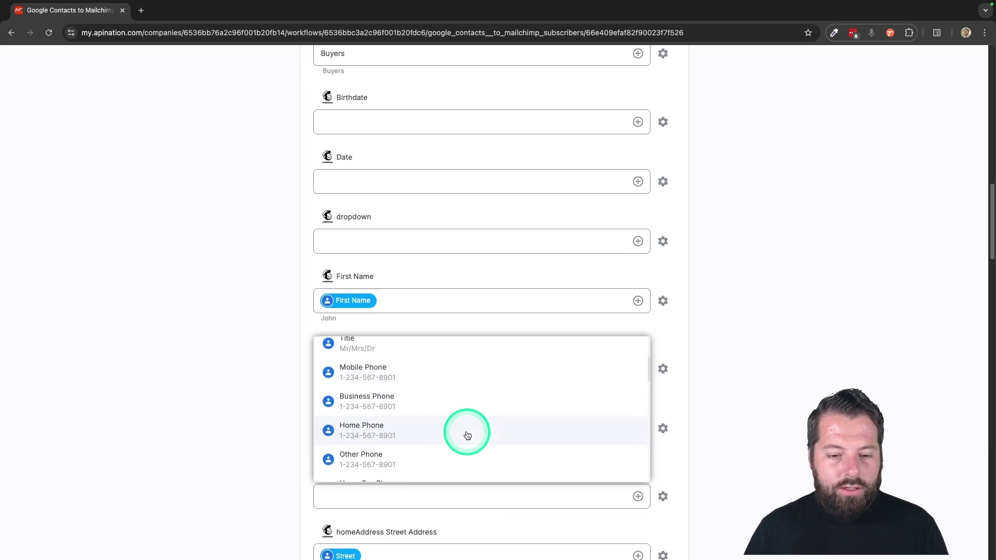
{"action": "scroll", "coordinate": [433, 444], "scroll_direction": "up", "scroll_amount": 4}
{"action": "left_click", "coordinate": [242, 370]}
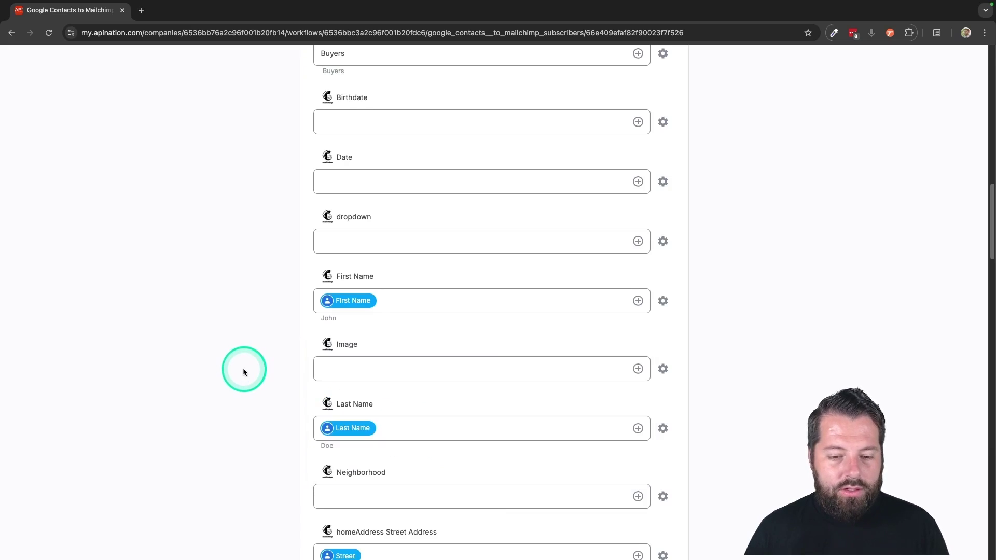
{"action": "scroll", "coordinate": [242, 370], "scroll_direction": "up", "scroll_amount": 10}
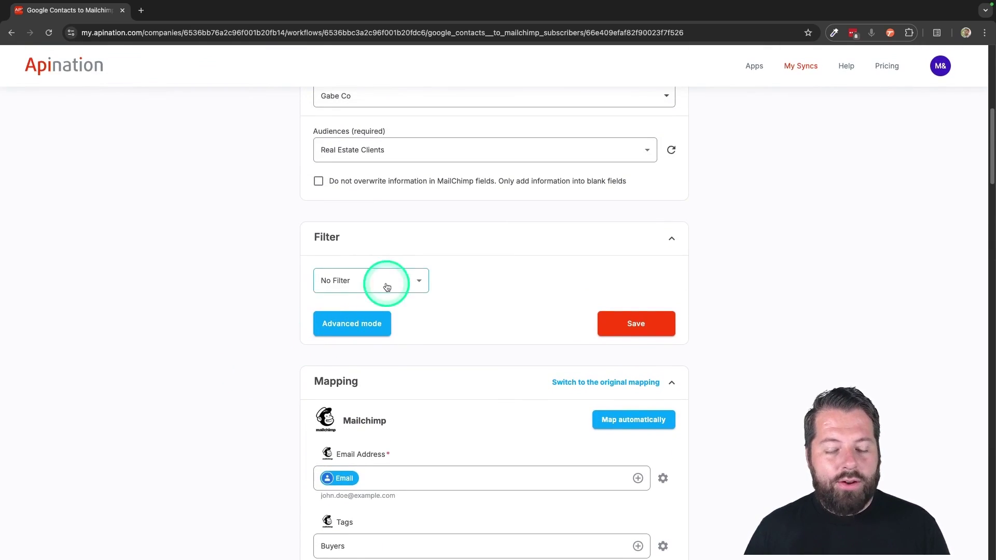
{"action": "left_click", "coordinate": [358, 286]}
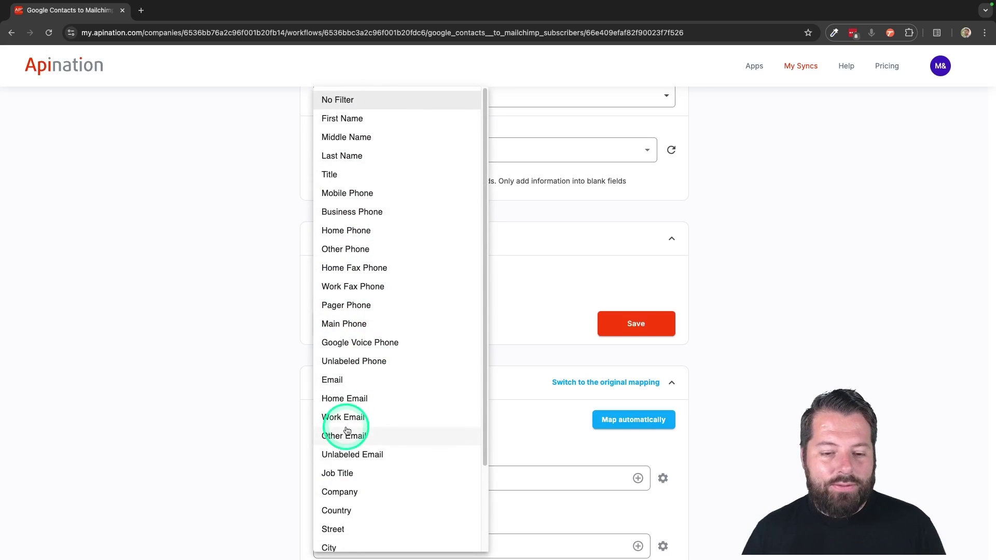
{"action": "scroll", "coordinate": [357, 444], "scroll_direction": "down", "scroll_amount": 1}
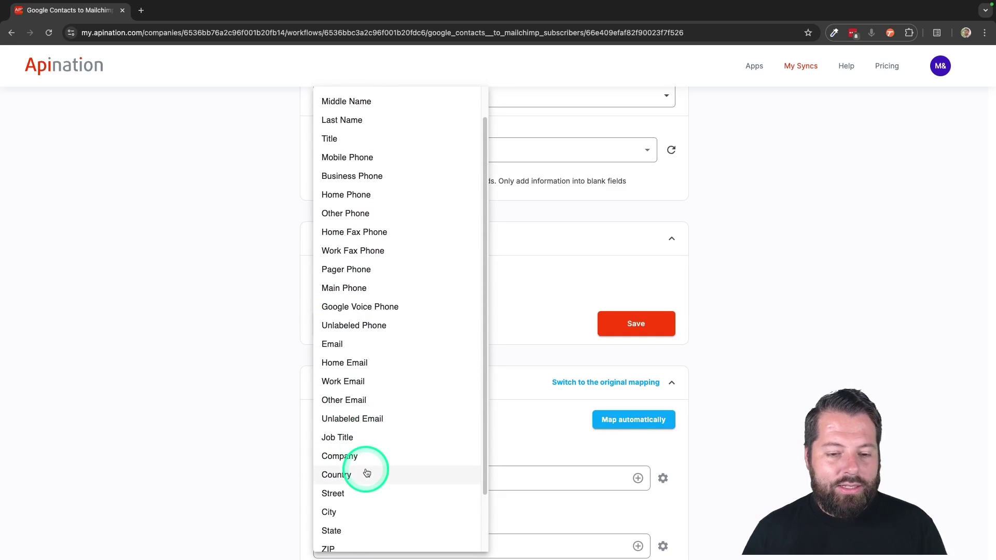
{"action": "left_click", "coordinate": [365, 457]}
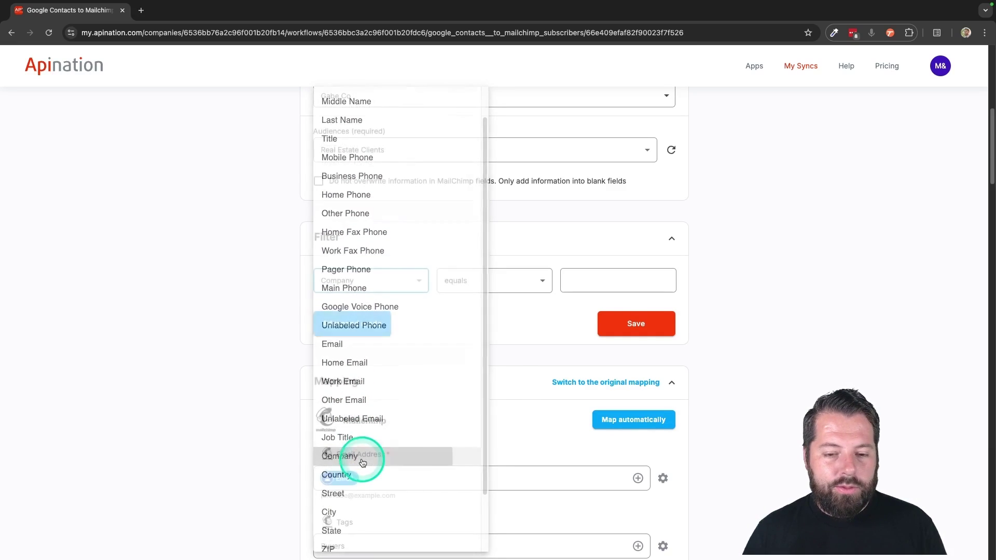
{"action": "left_click", "coordinate": [528, 282]}
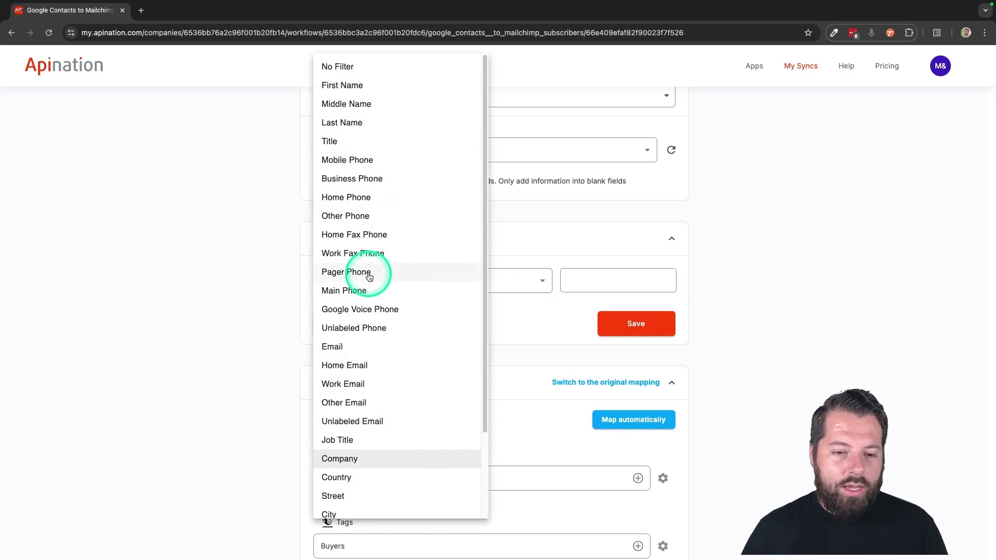
{"action": "scroll", "coordinate": [368, 321], "scroll_direction": "down", "scroll_amount": 3}
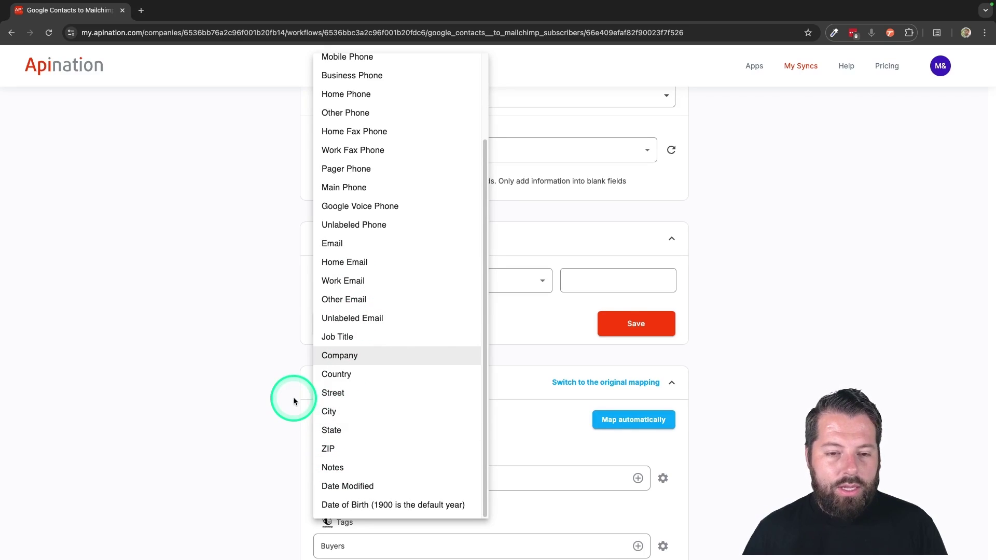
{"action": "left_click", "coordinate": [313, 349]}
{"action": "left_click", "coordinate": [349, 281]}
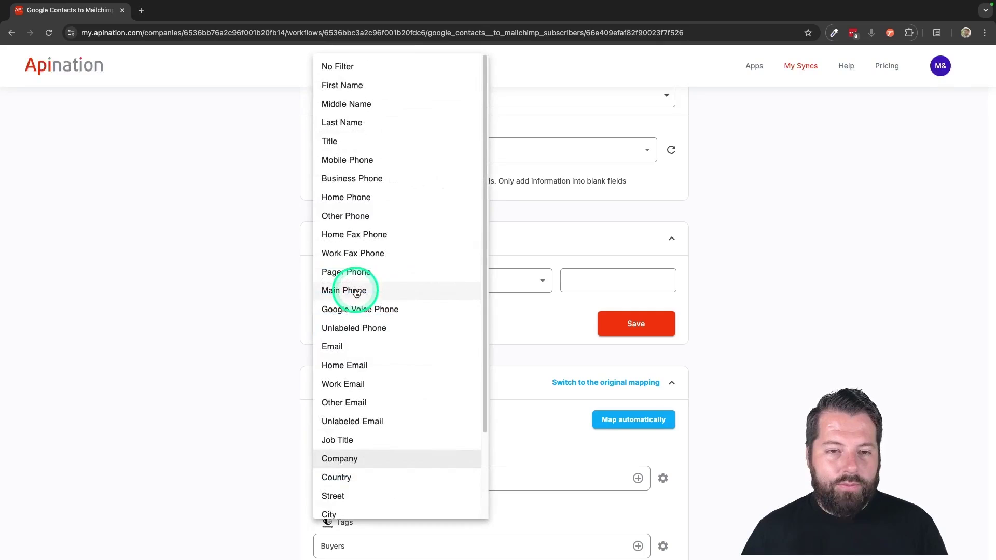
{"action": "left_click", "coordinate": [330, 70]}
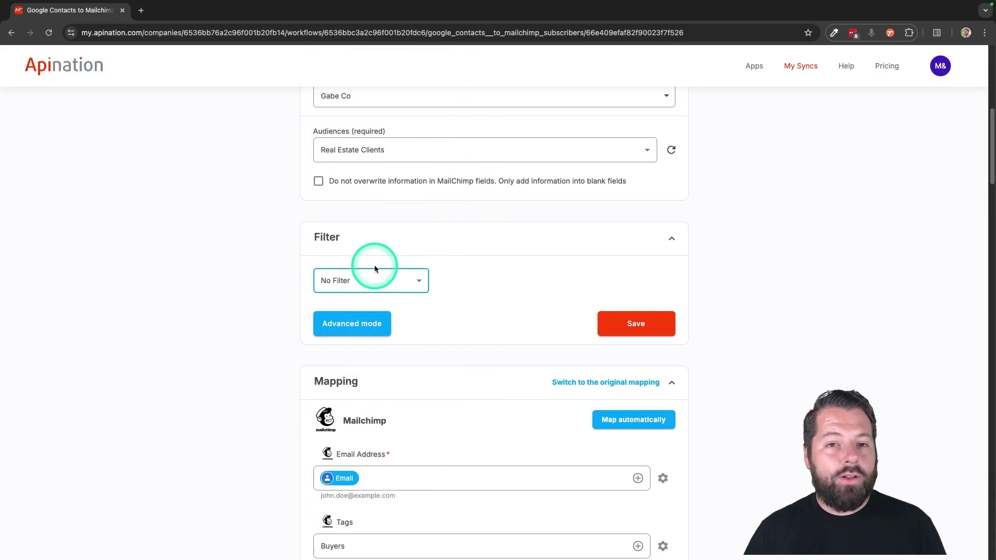
{"action": "left_click", "coordinate": [398, 257]}
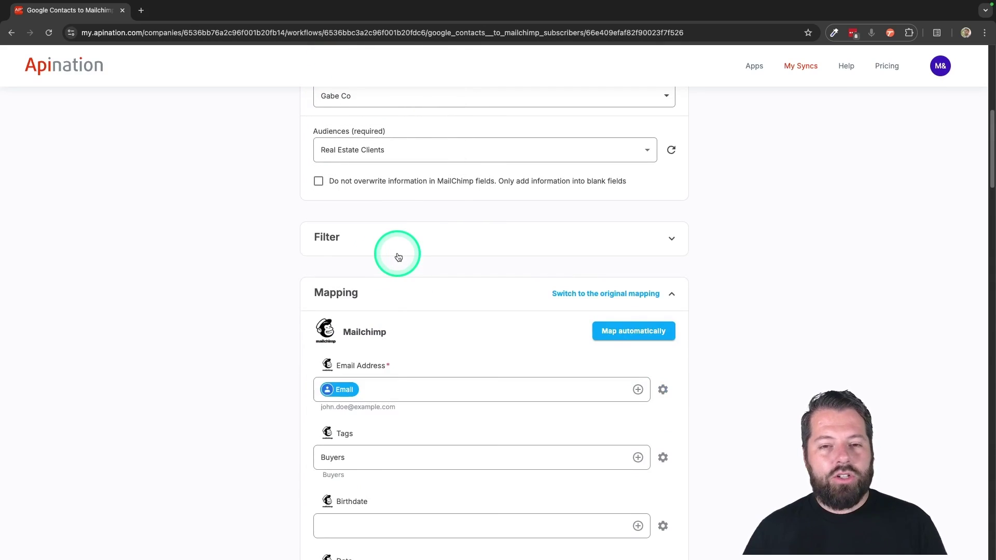
{"action": "left_click", "coordinate": [401, 250]}
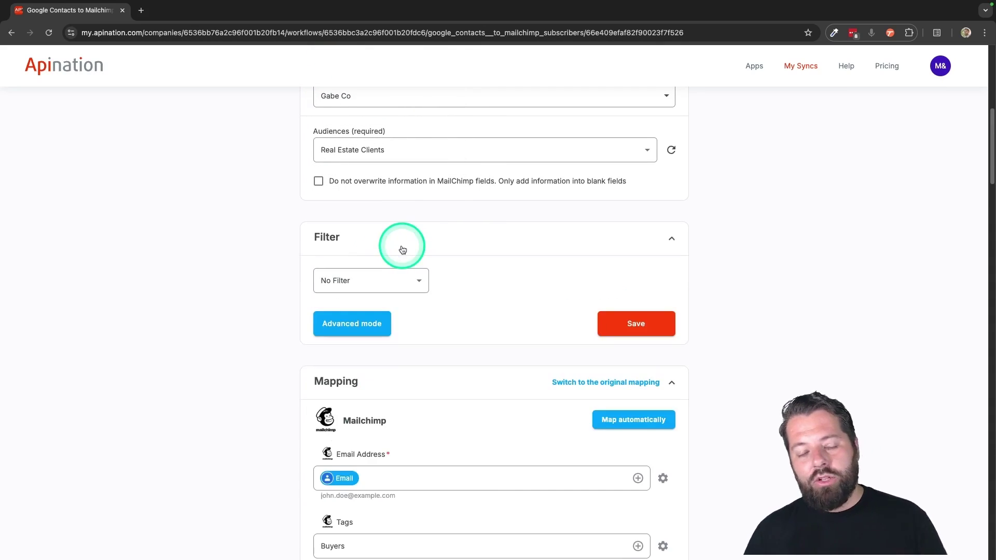
{"action": "scroll", "coordinate": [403, 250], "scroll_direction": "up", "scroll_amount": 7}
Activate the Buyers sync and review its settings and field mapping
{"action": "scroll", "coordinate": [403, 250], "scroll_direction": "up", "scroll_amount": 1}
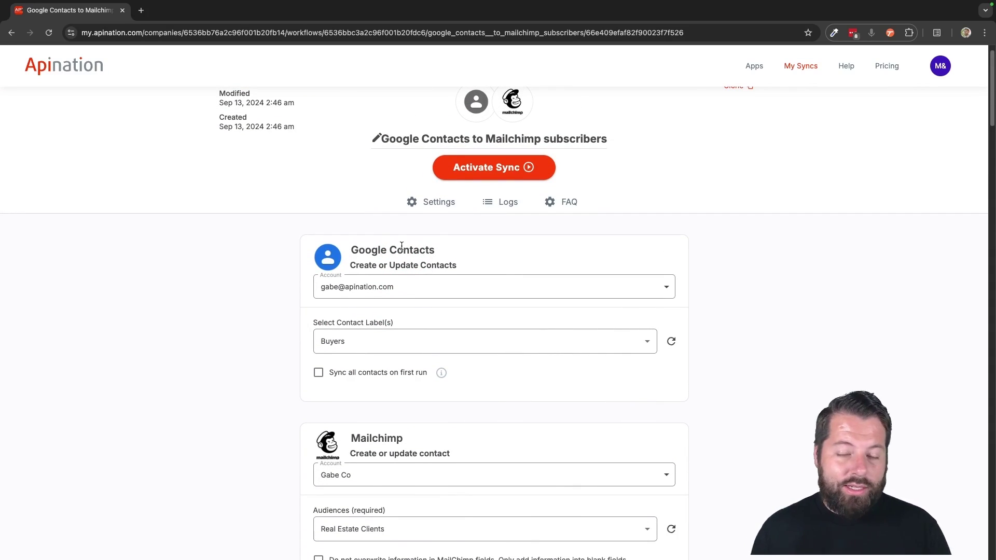
{"action": "left_click", "coordinate": [505, 172]}
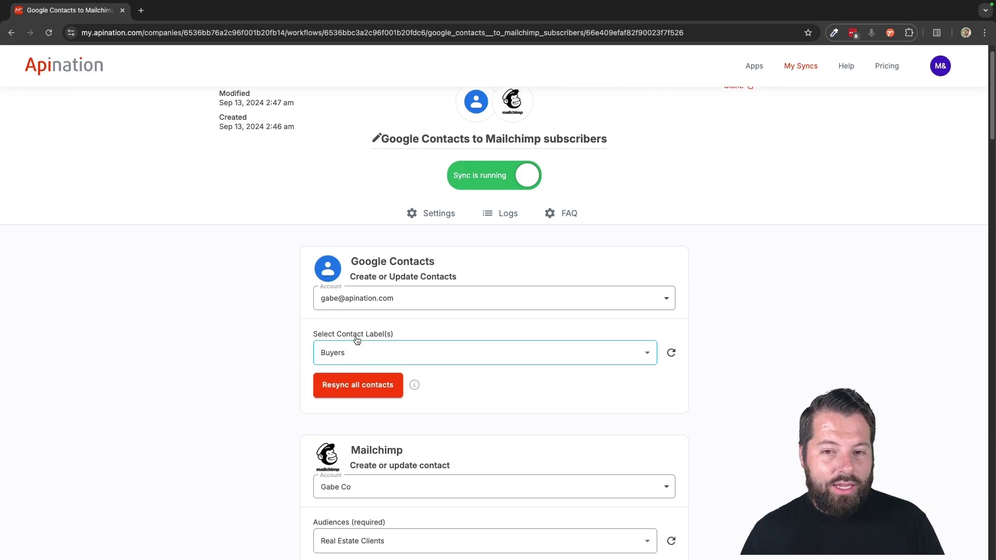
{"action": "scroll", "coordinate": [475, 311], "scroll_direction": "down", "scroll_amount": 7}
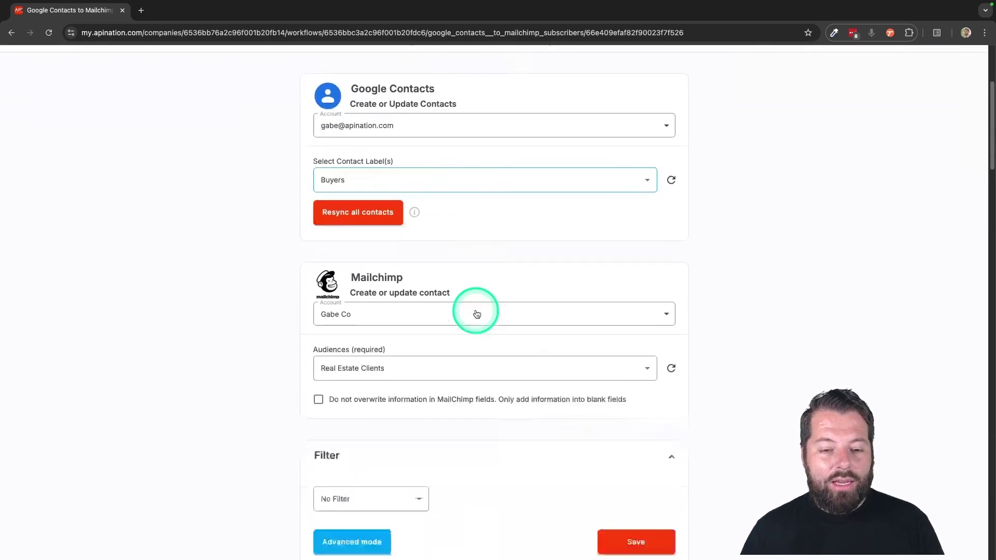
{"action": "scroll", "coordinate": [475, 311], "scroll_direction": "down", "scroll_amount": 2}
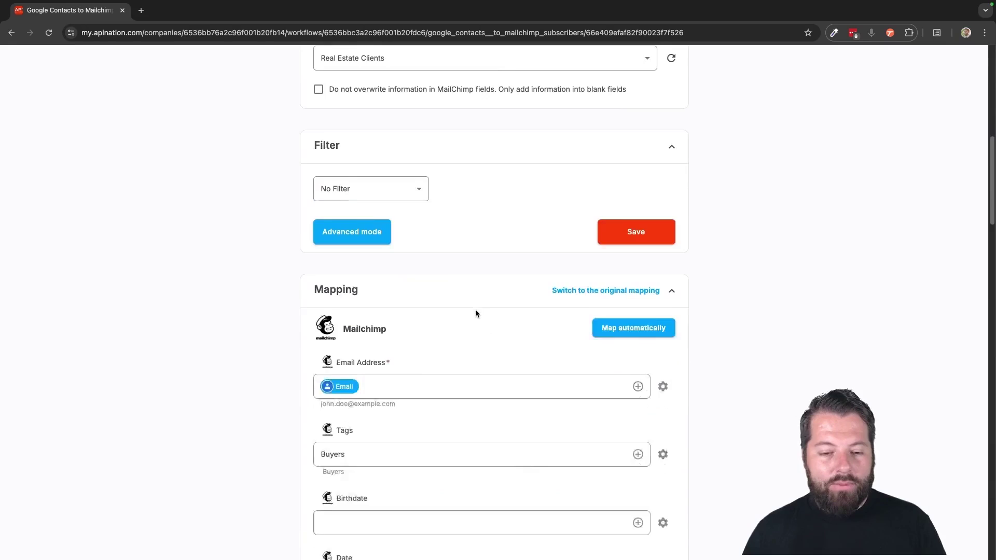
{"action": "scroll", "coordinate": [475, 312], "scroll_direction": "up", "scroll_amount": 10}
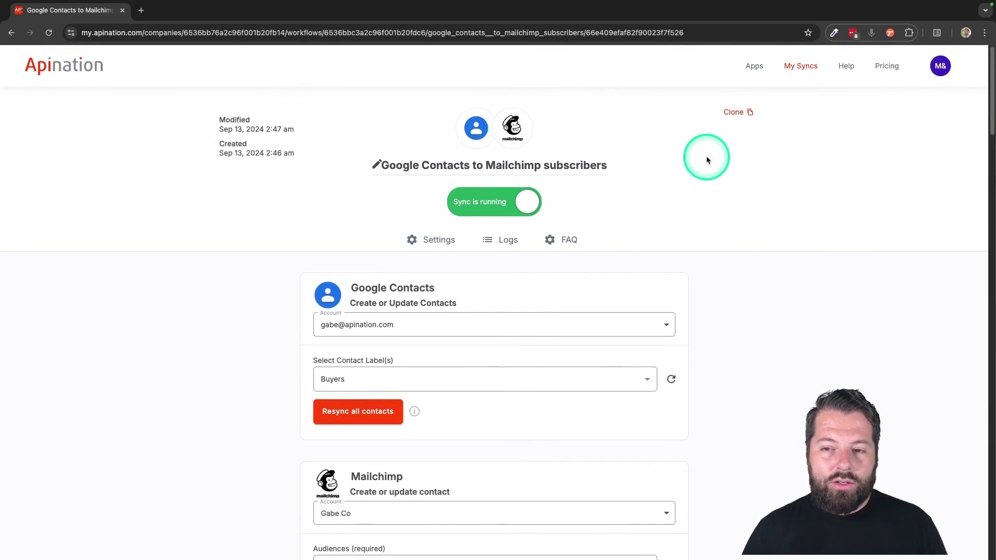
Clone the sync and switch the copy's Contact Labels filter from Buyers to Sellers
{"action": "left_click", "coordinate": [734, 111]}
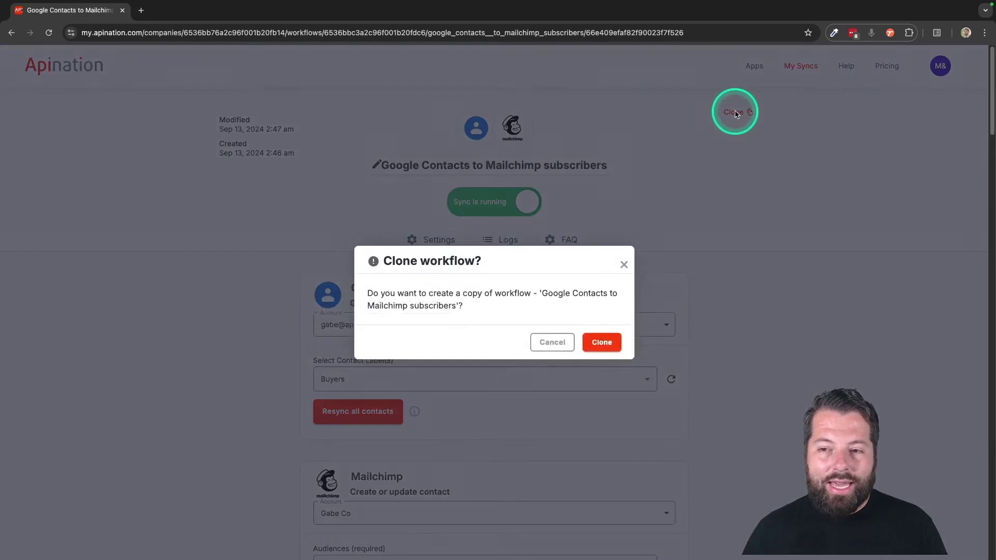
{"action": "left_click", "coordinate": [602, 342]}
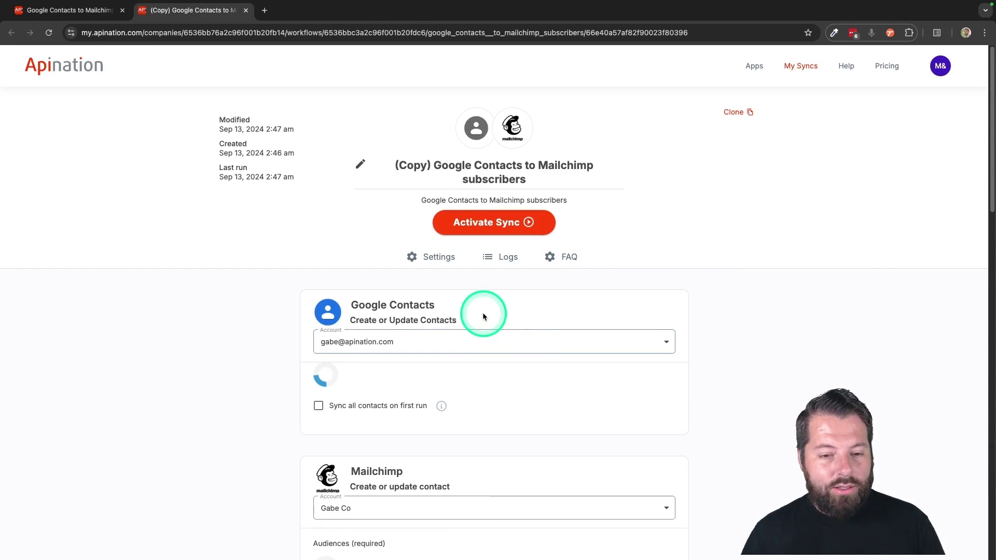
{"action": "scroll", "coordinate": [483, 312], "scroll_direction": "down", "scroll_amount": 2}
{"action": "left_click", "coordinate": [392, 324]}
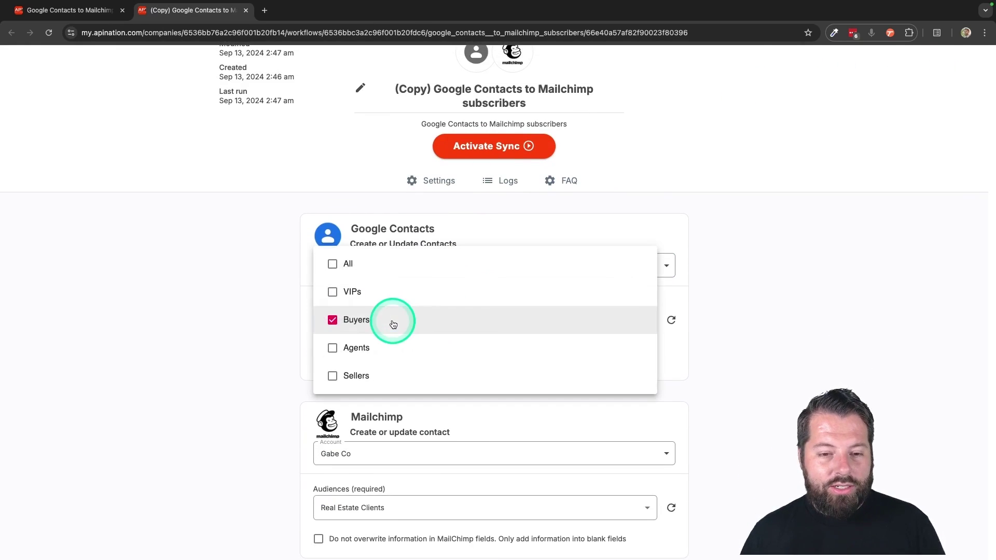
{"action": "left_click", "coordinate": [350, 374]}
{"action": "left_click", "coordinate": [333, 264]}
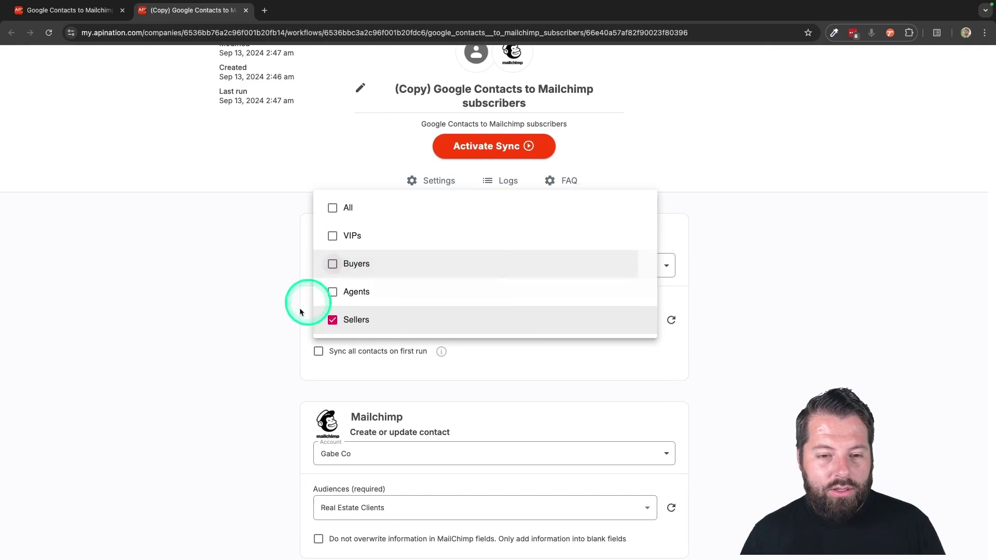
{"action": "left_click", "coordinate": [301, 311]}
Replace the Buyers tag with Sellers in the copy's Mailchimp Tags field
{"action": "scroll", "coordinate": [301, 316], "scroll_direction": "down", "scroll_amount": 12}
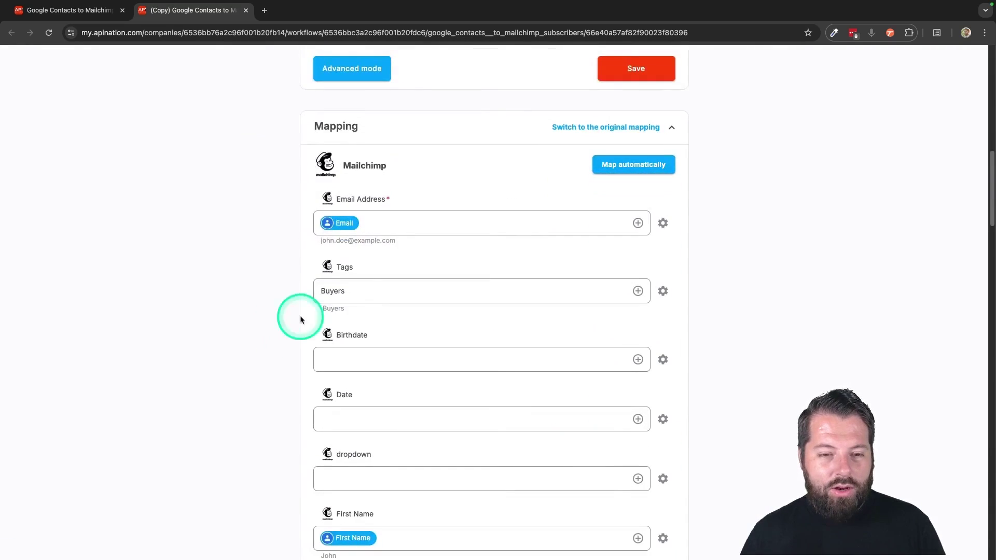
{"action": "left_click", "coordinate": [334, 291]}
{"action": "double_click", "coordinate": [337, 293]}
{"action": "type", "text": "Sellerx"}
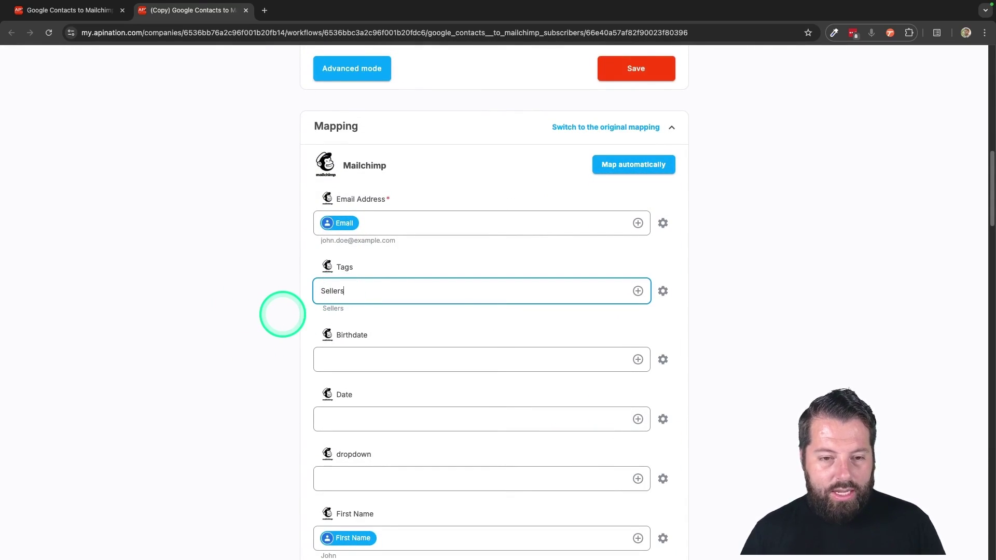
{"action": "scroll", "coordinate": [282, 313], "scroll_direction": "up", "scroll_amount": 12}
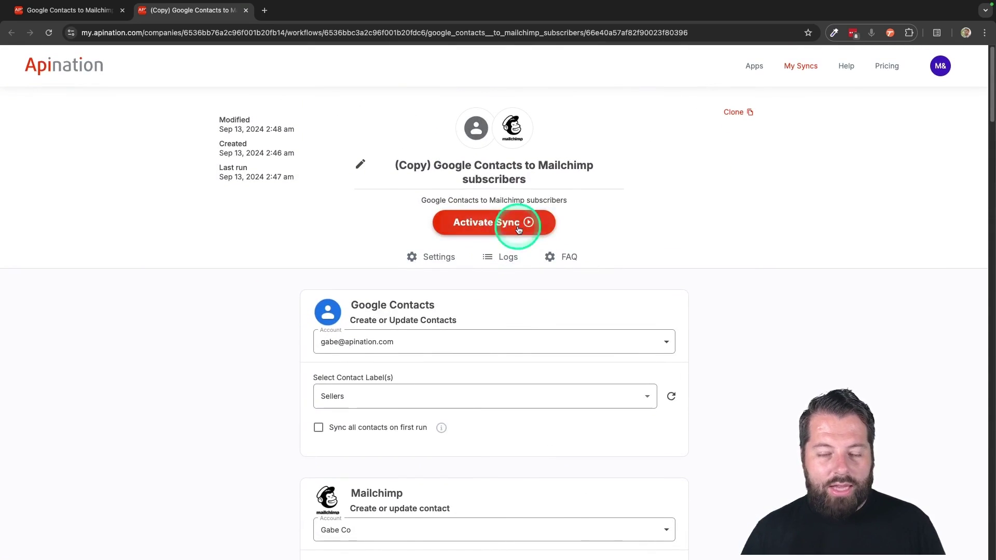
Activate the cloned Sellers sync so it shows Sync is running
{"action": "left_click", "coordinate": [518, 223]}
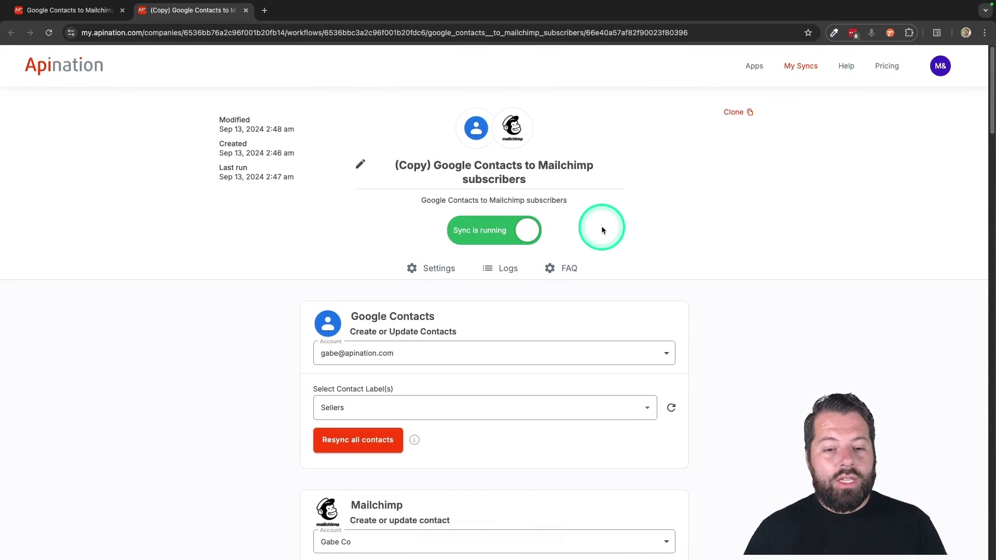
{"action": "scroll", "coordinate": [601, 230], "scroll_direction": "down", "scroll_amount": 1}
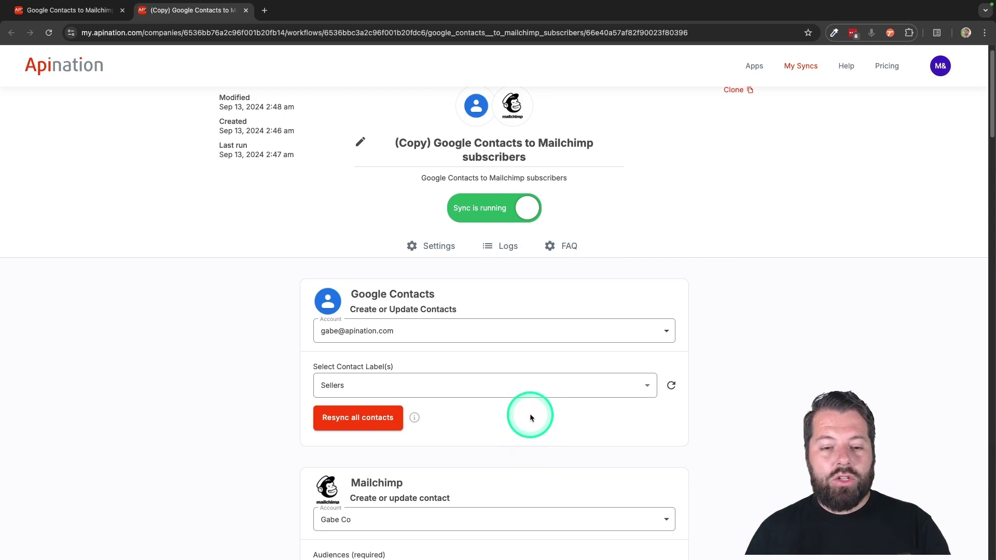